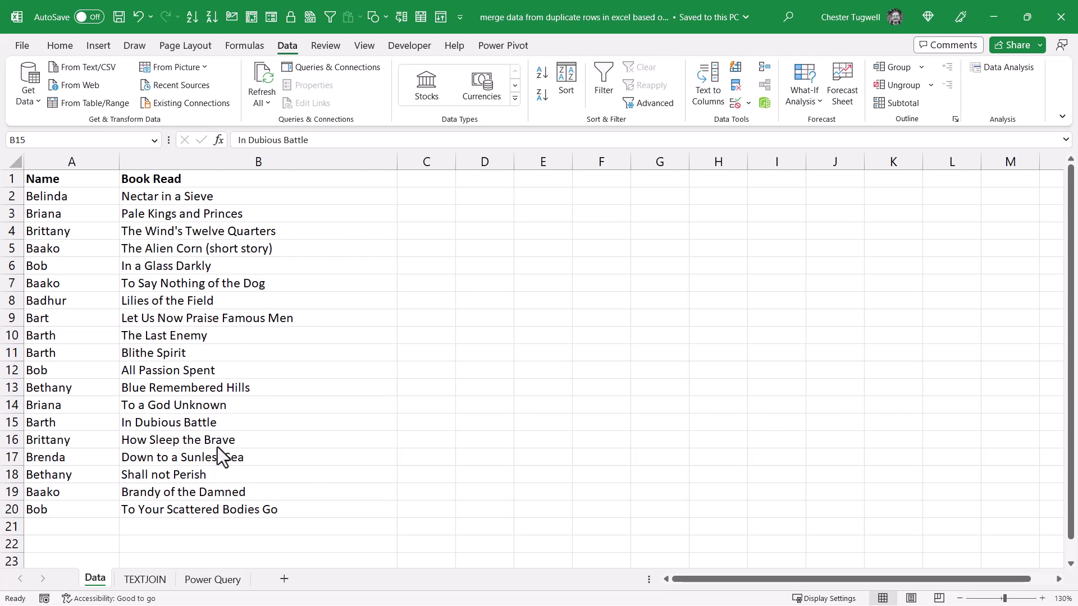
- On the TEXTJOIN sheet, convert the A1:B20 name and book list into a table with headers
click(159, 581)
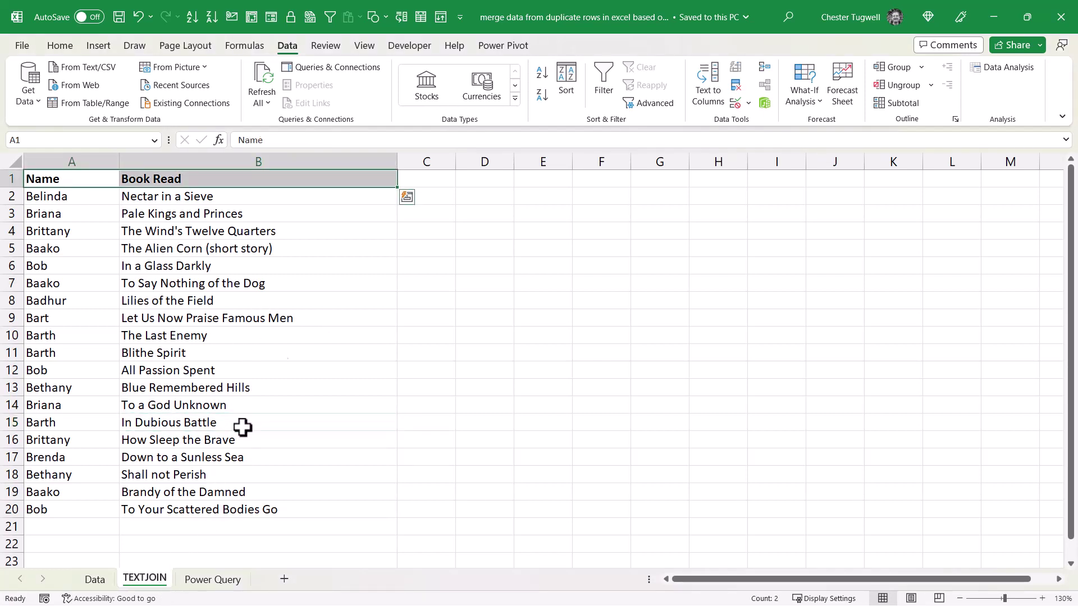
click(170, 266)
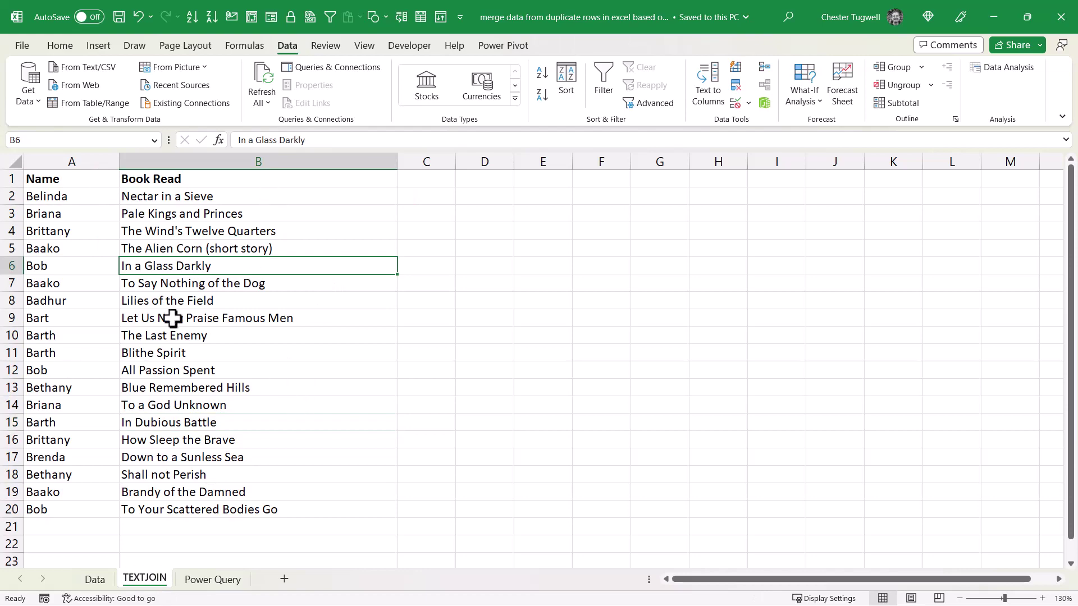
click(150, 232)
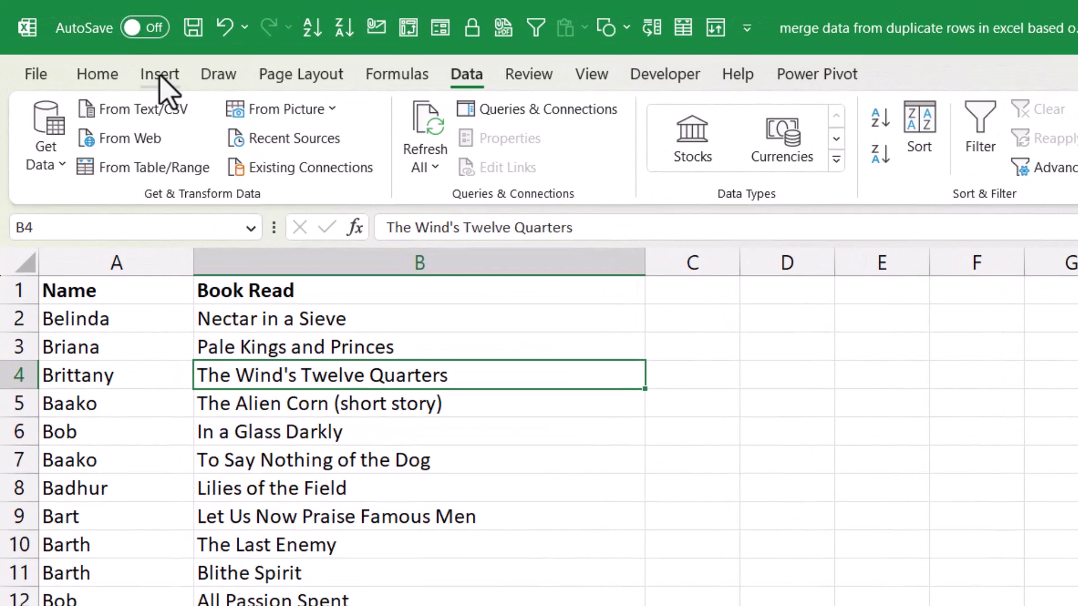
click(98, 46)
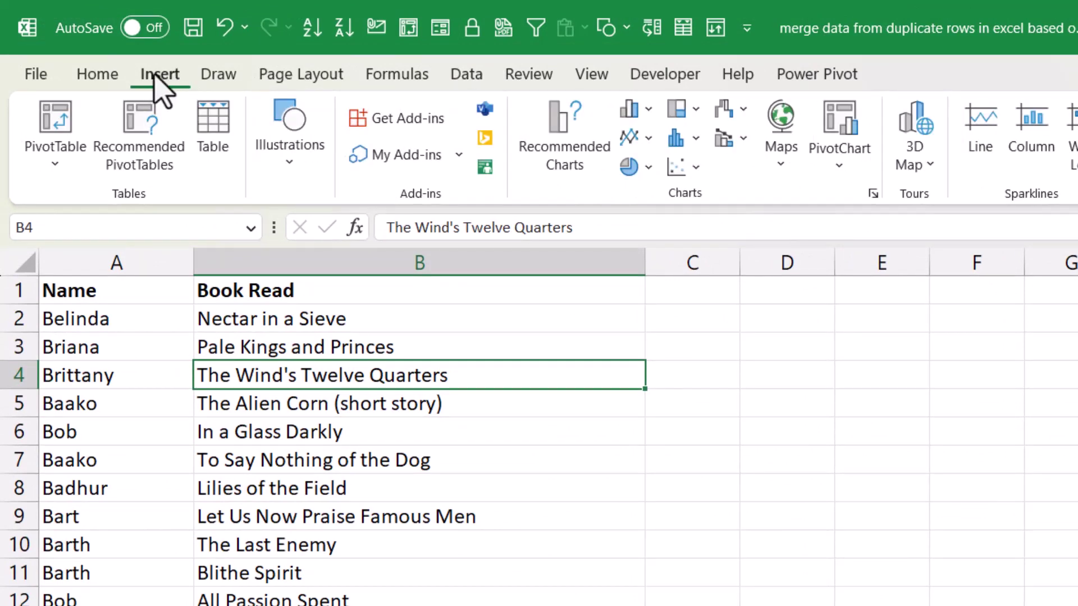
click(222, 154)
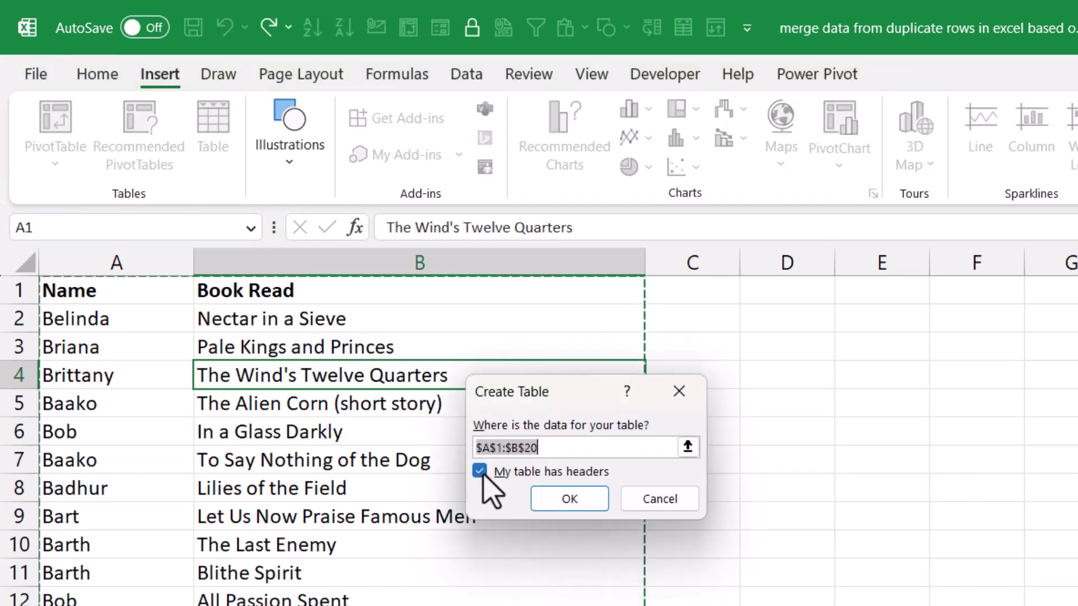
click(595, 513)
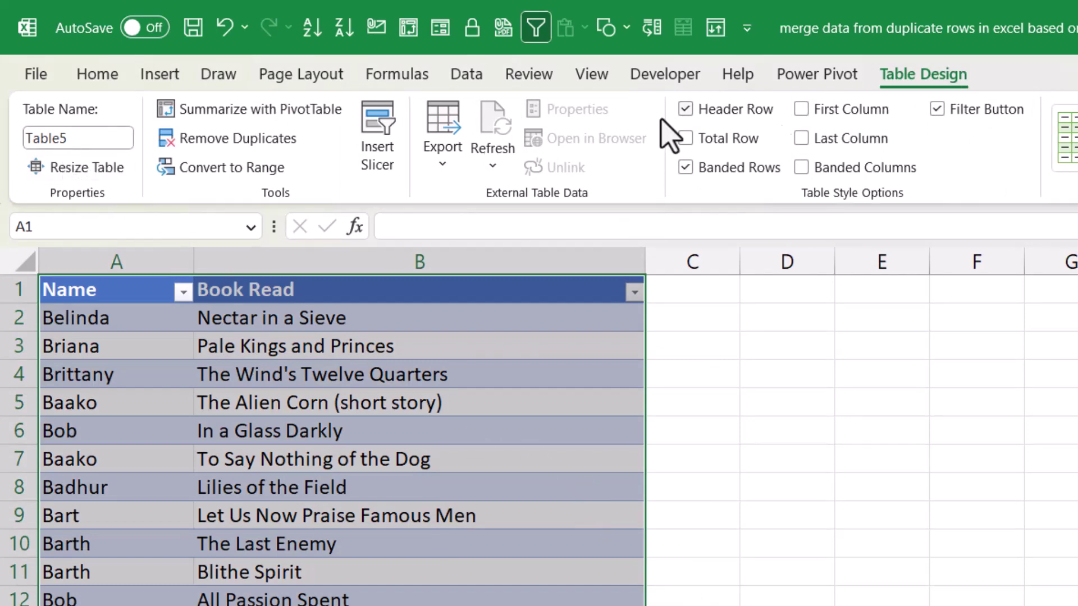
- Rename the new table to BooksRead
click(73, 140)
text(Books)
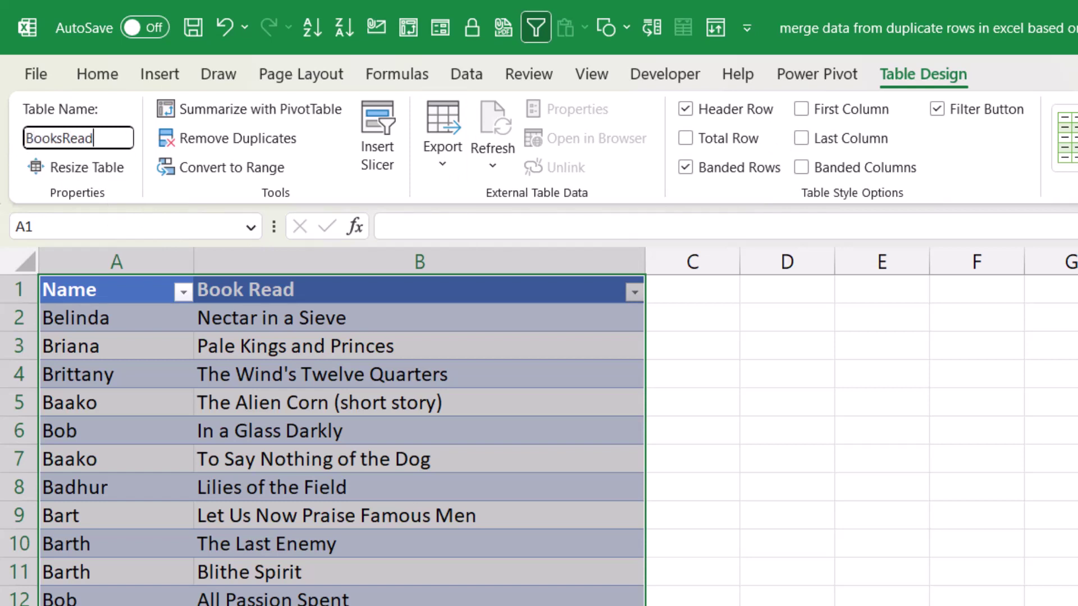
text(Read)
key(Return)
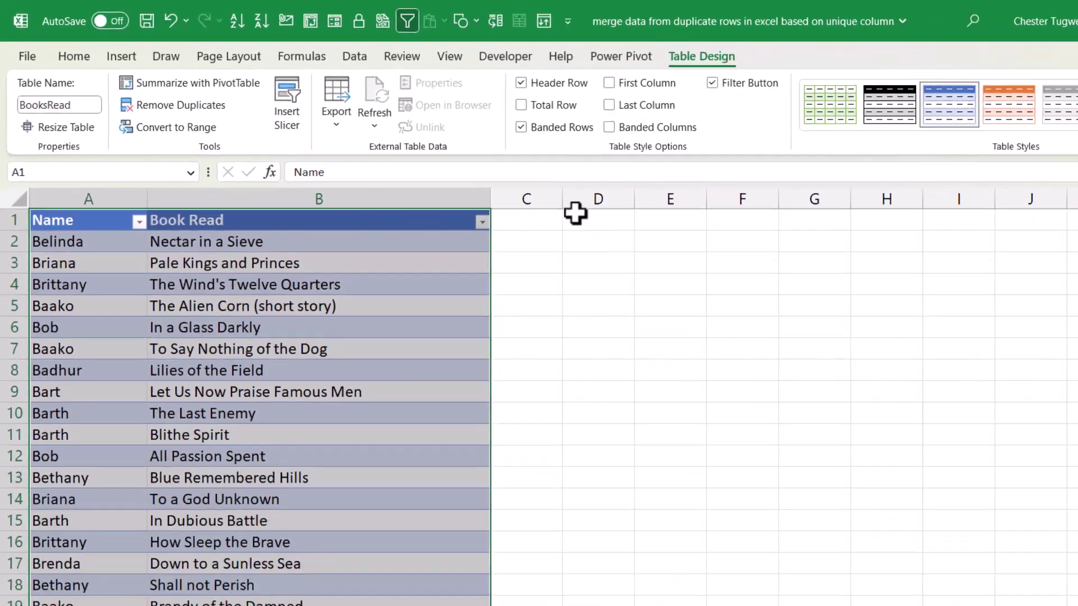
- Enter the headings Name in D1 and Books Read in E1
click(575, 214)
text(Name)
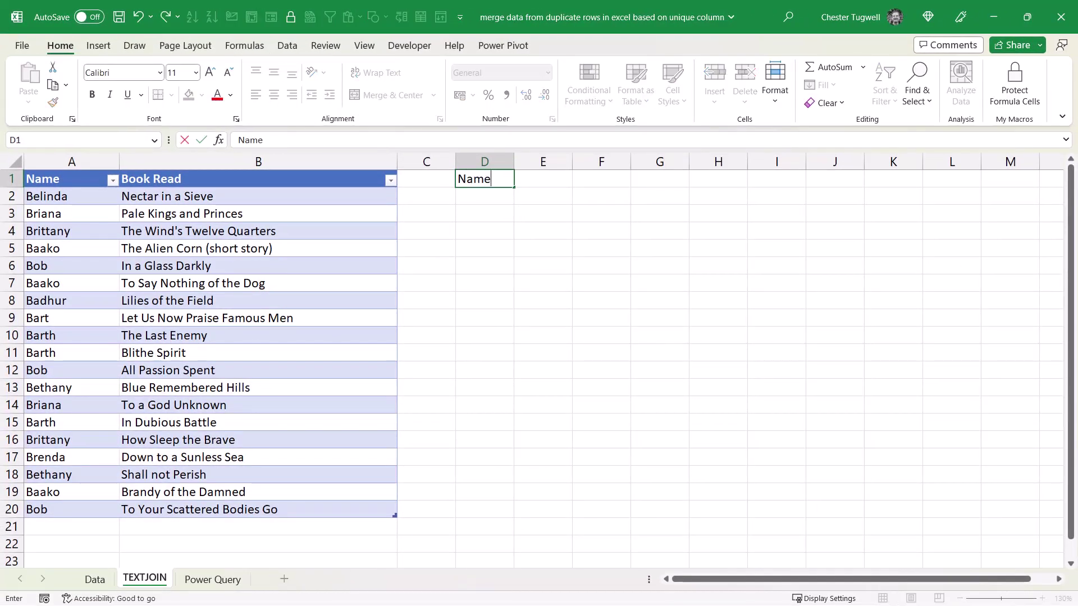
key(Tab)
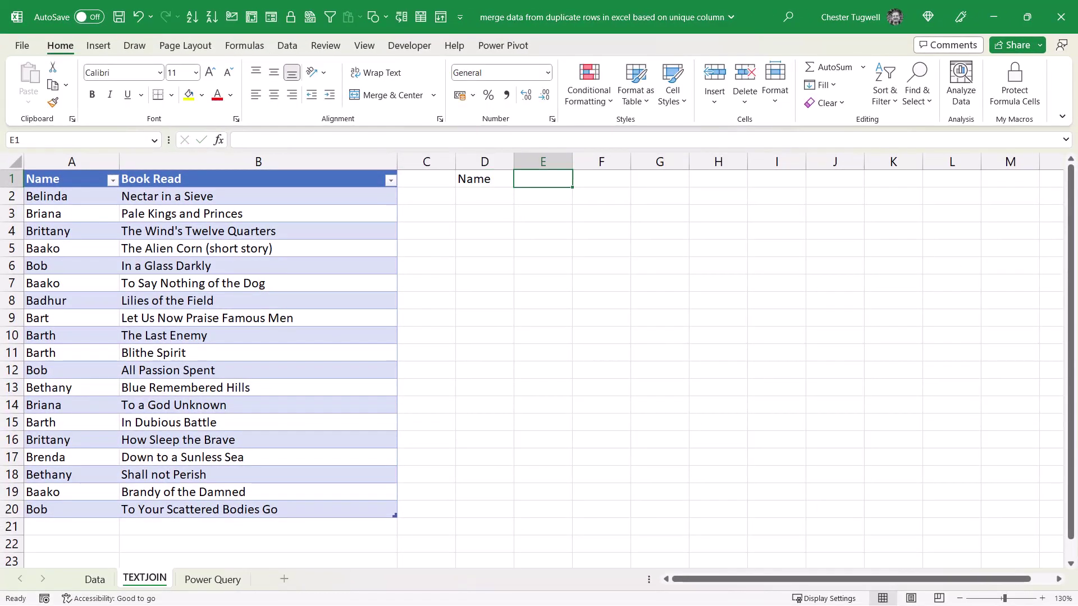
text(B)
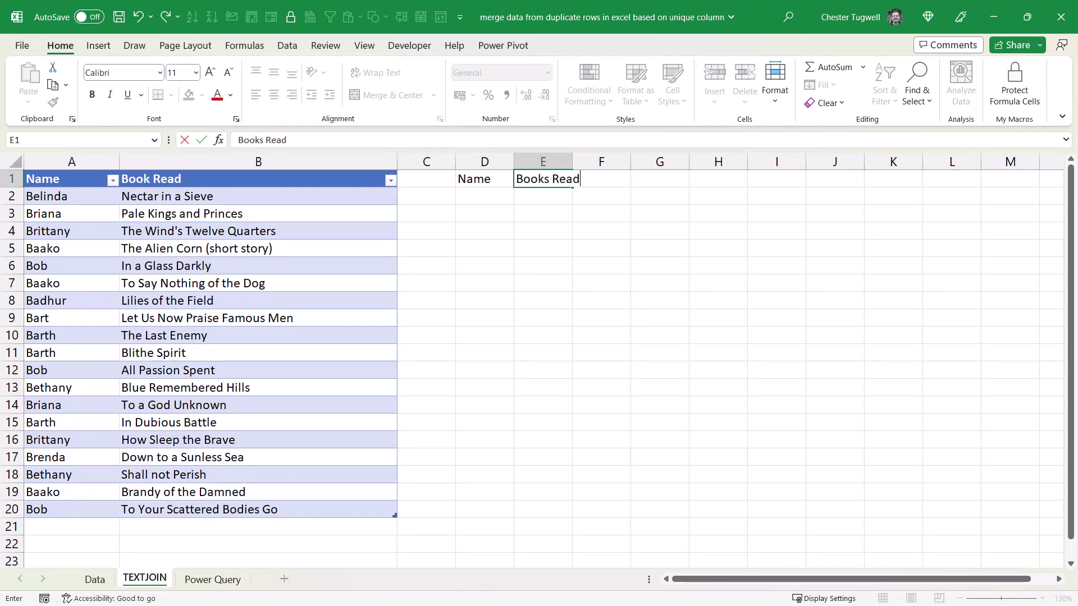
text(ooks Read)
key(Return)
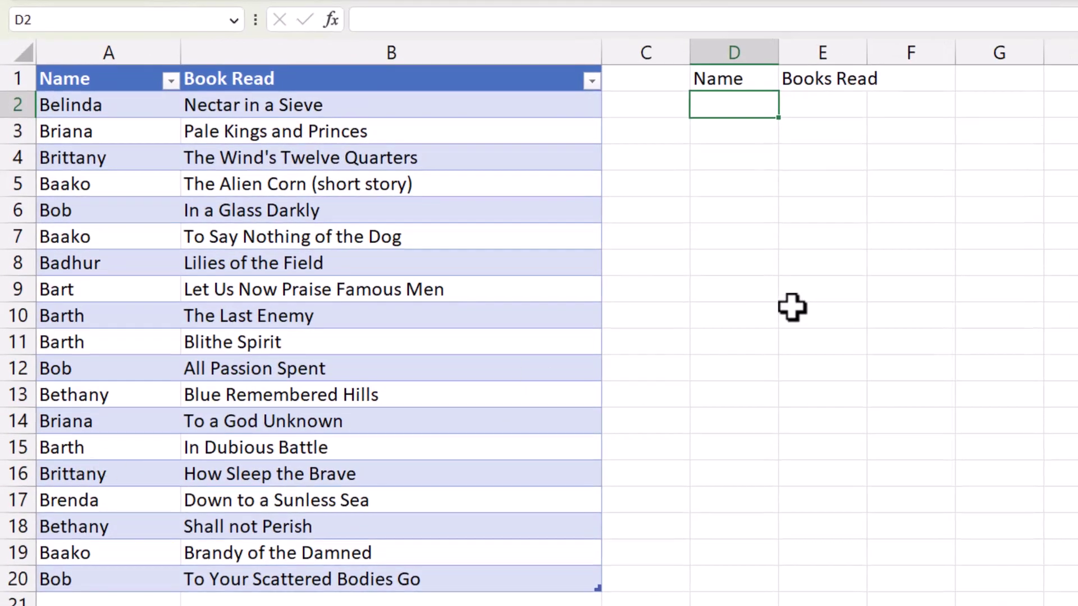
- Enter =UNIQUE(BooksRead[Name]) in D2 to list each member once
text(=un)
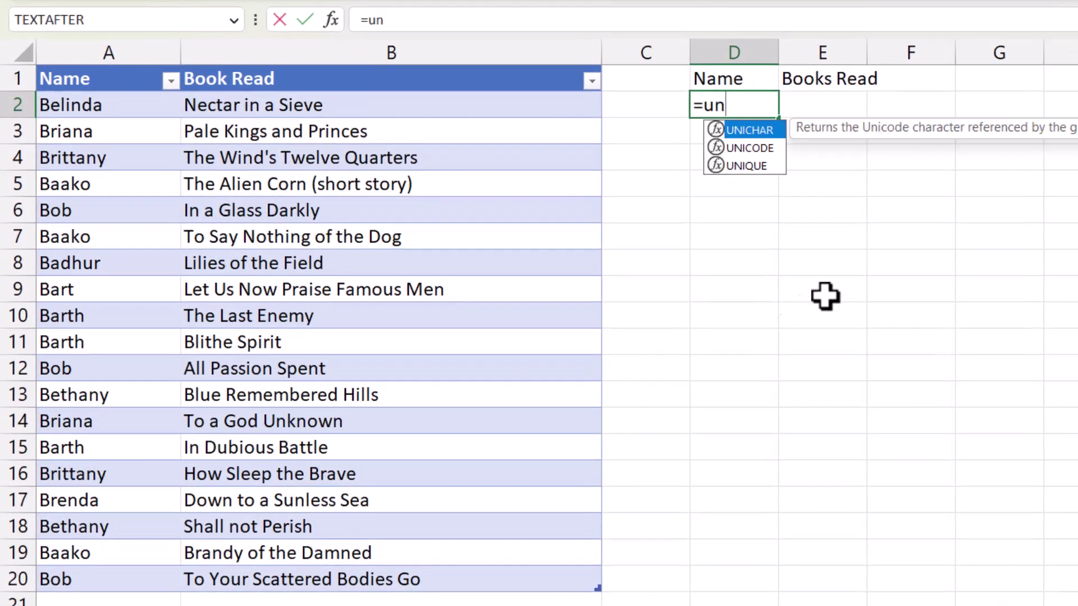
double_click(762, 164)
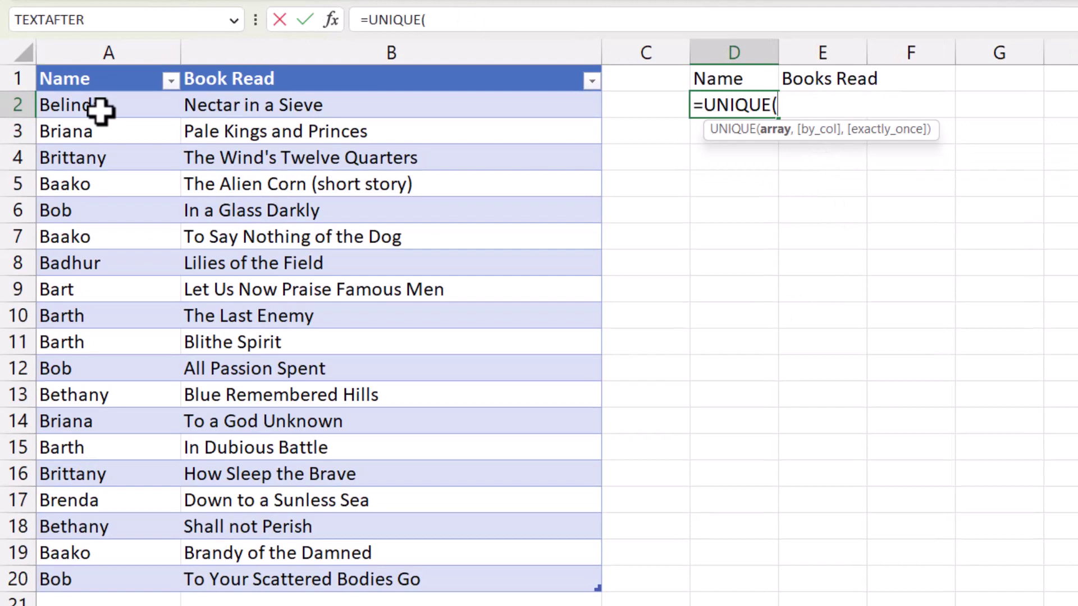
text(bo)
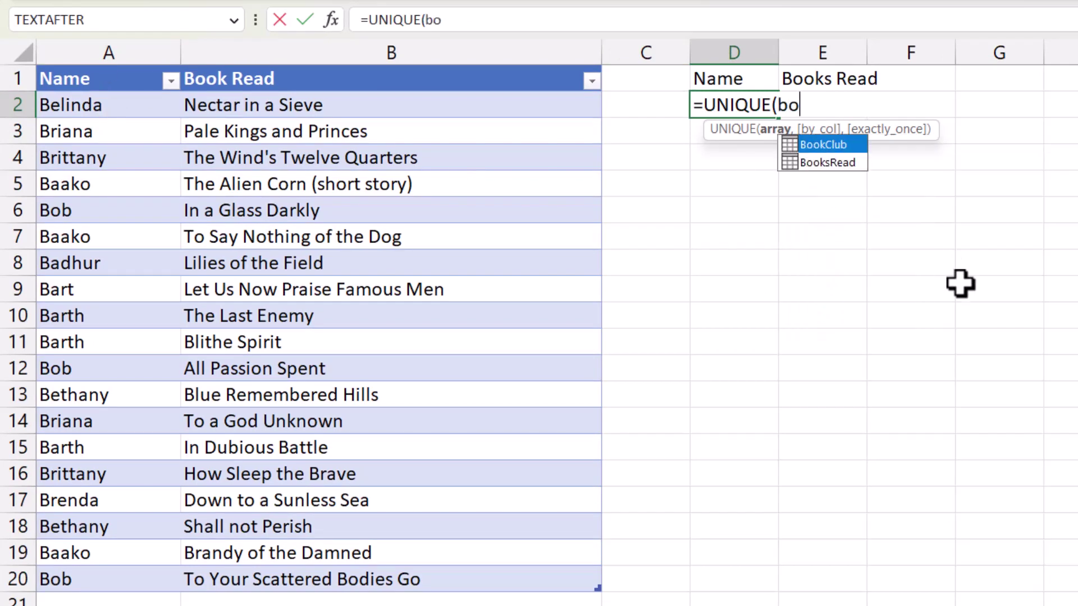
double_click(838, 165)
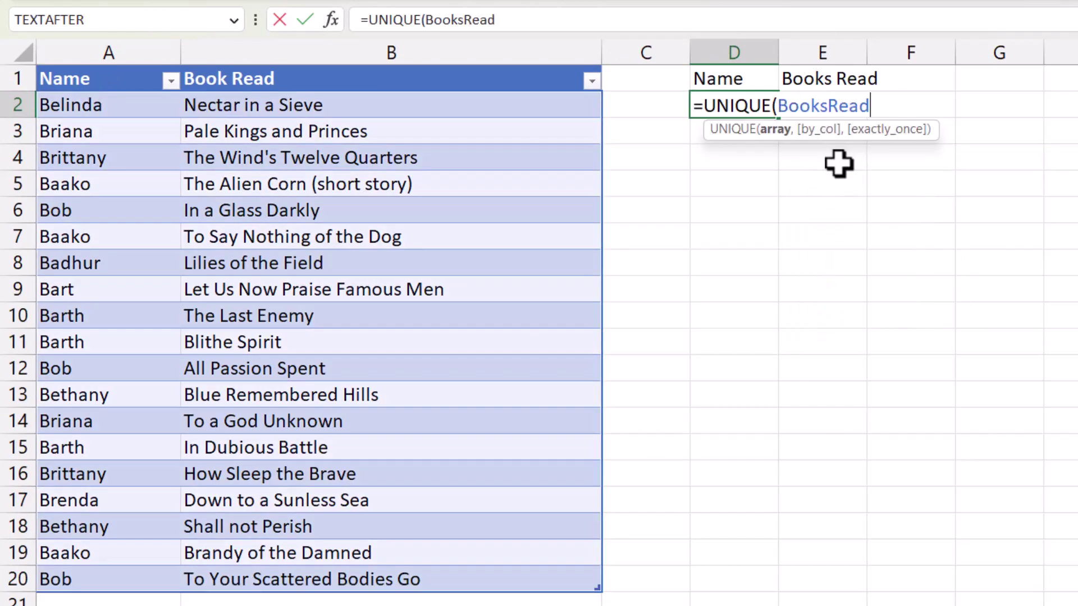
text([)
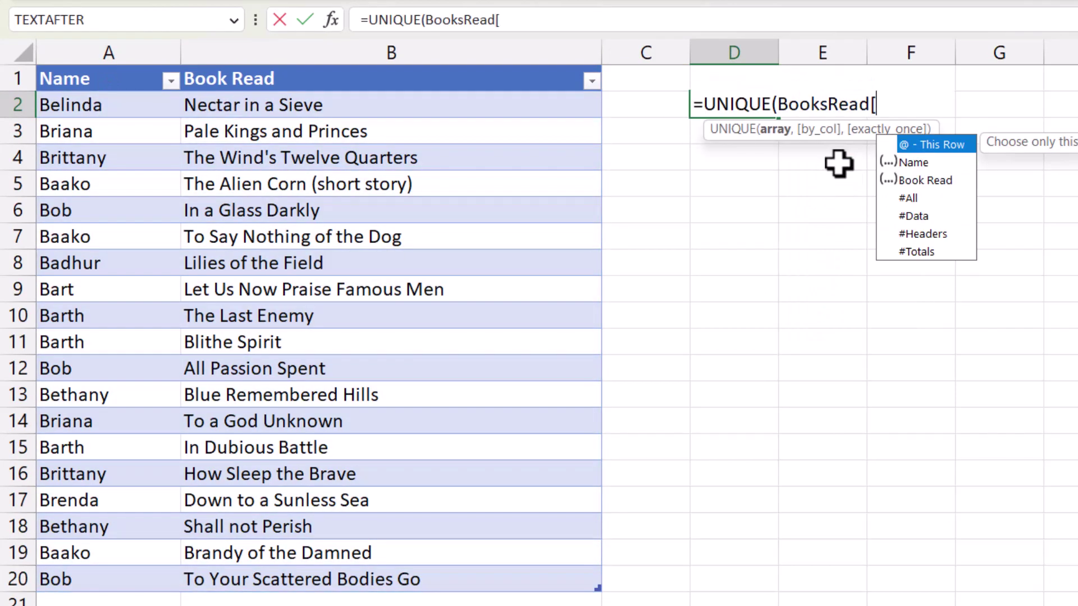
double_click(905, 168)
text(])
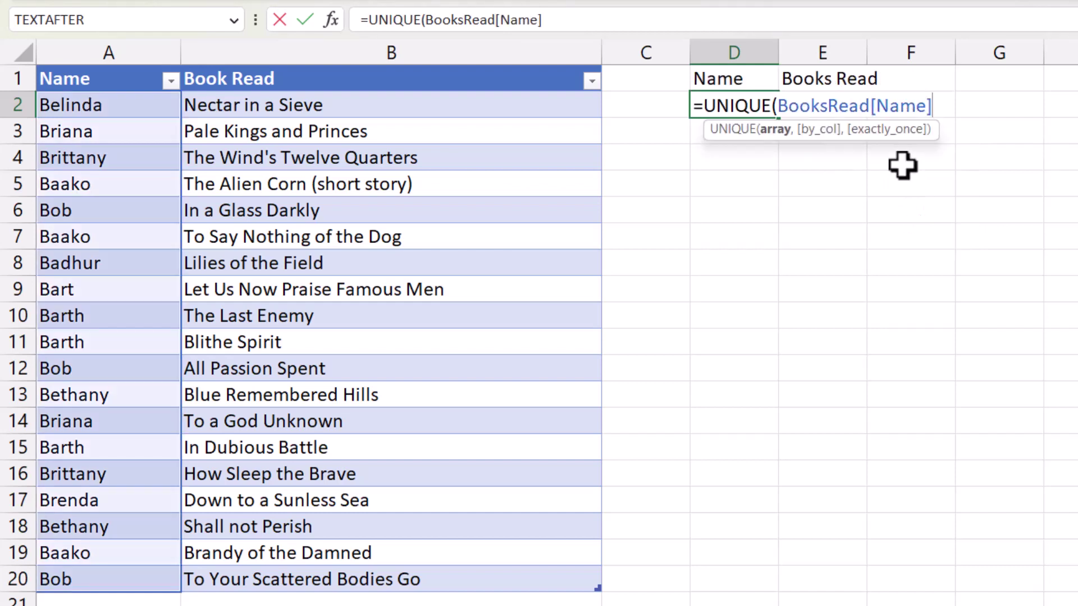
text())
key(Return)
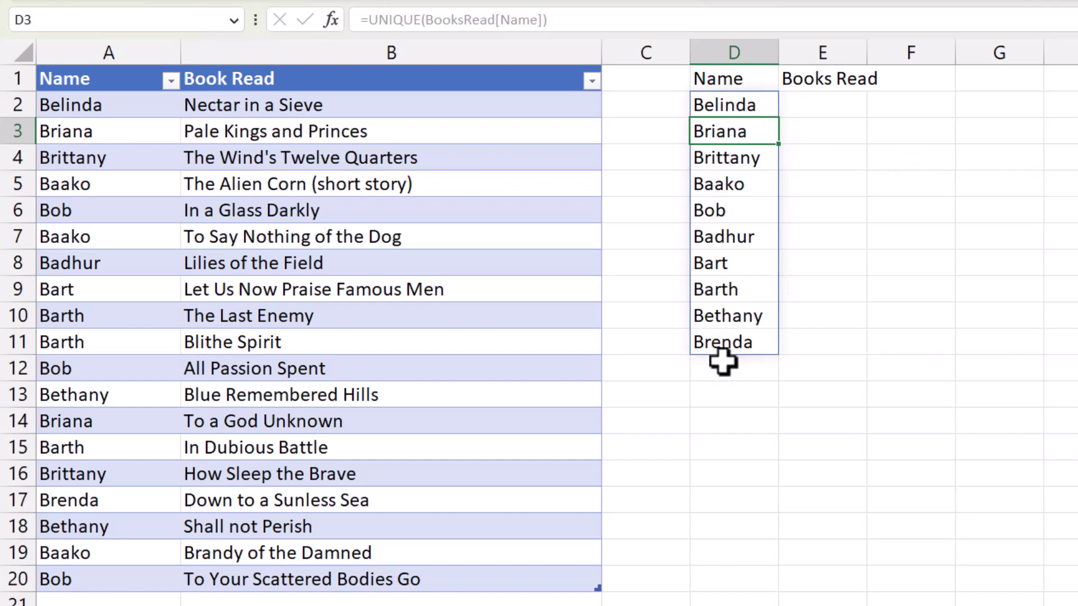
- Wrap the D2 formula in SORT, making it =SORT(UNIQUE(BooksRead[Name]))
double_click(727, 105)
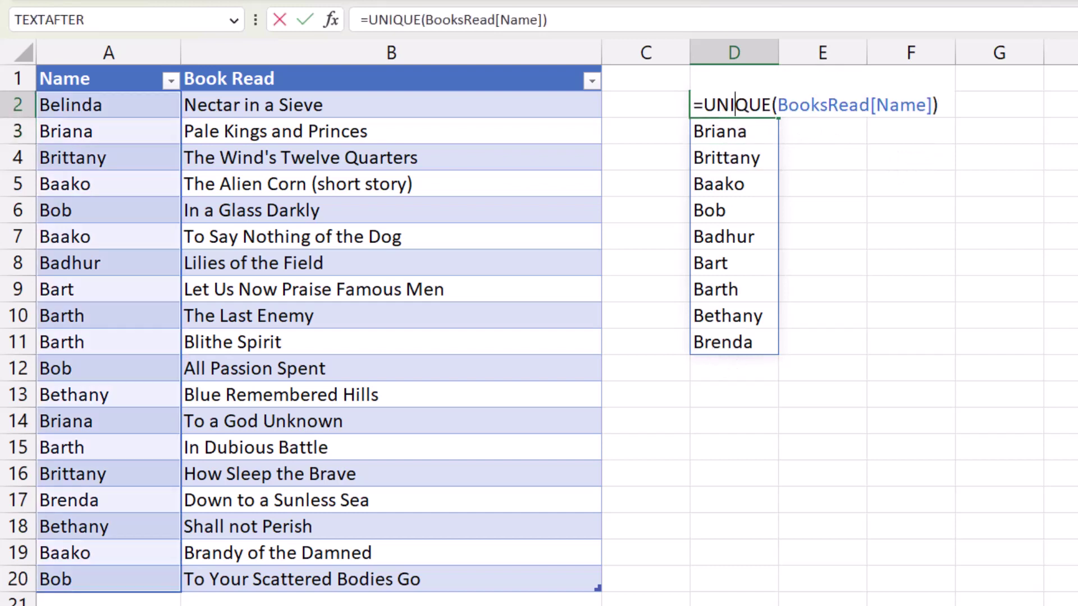
click(703, 105)
text(SORT)
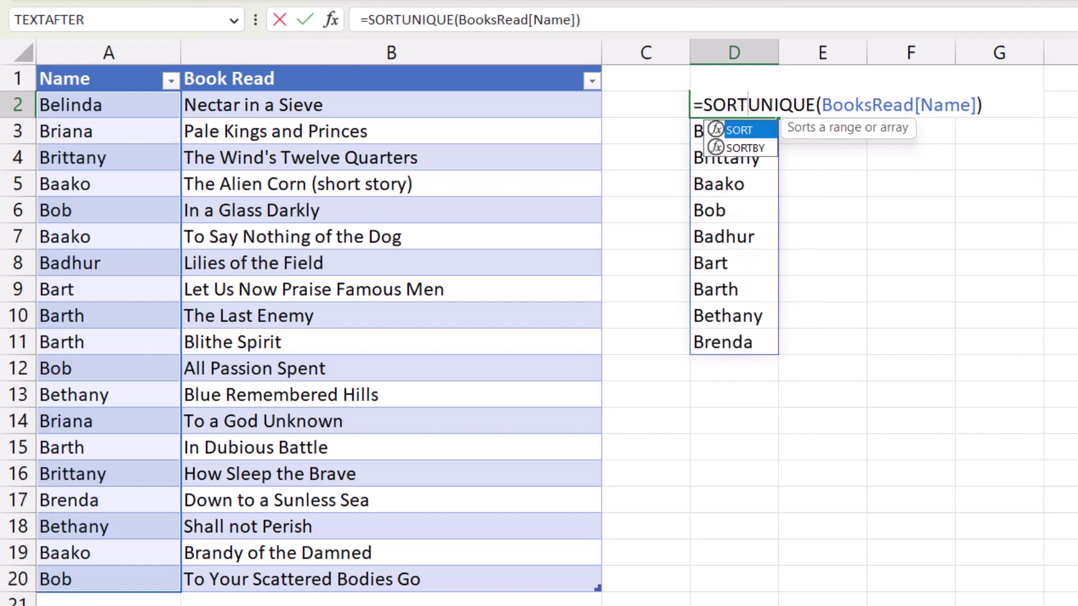
text(()
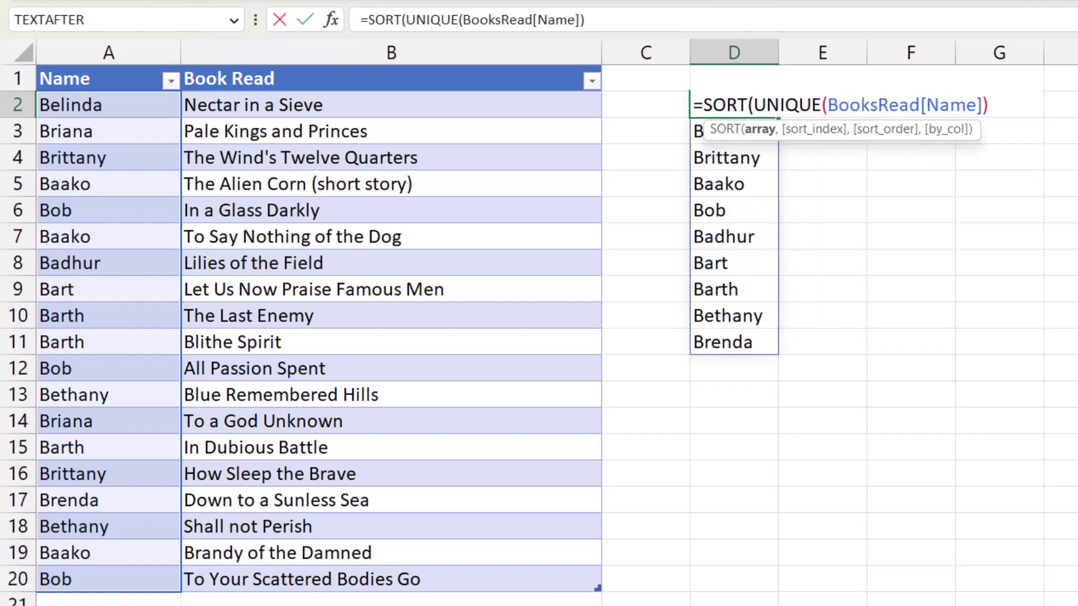
text())
key(Return)
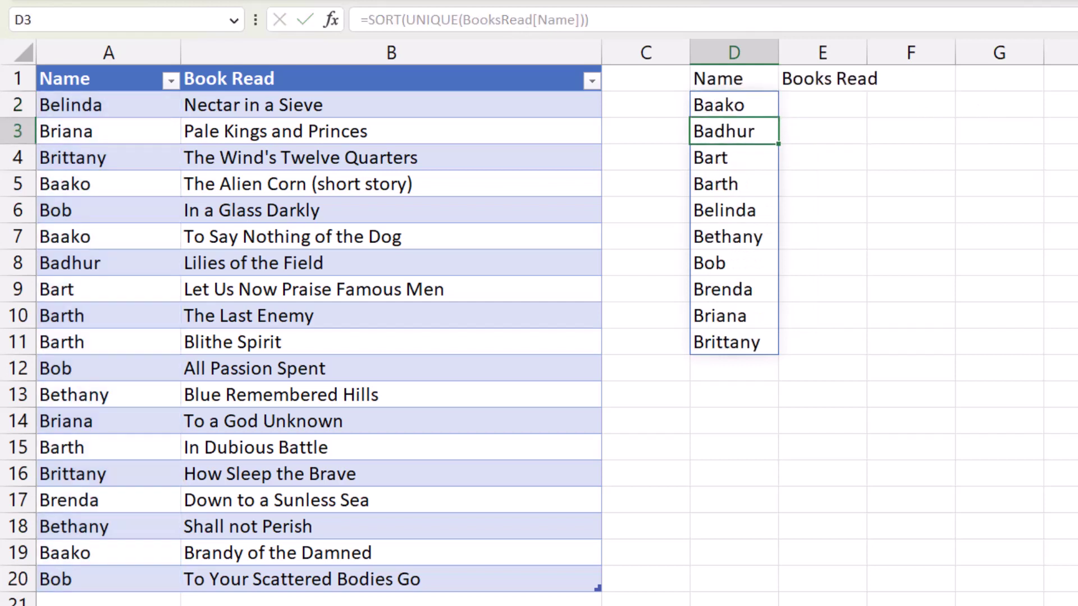
- Widen column E and start a TEXTJOIN in E2 with a ", " separator and TRUE to skip empties
drag(861, 54, 982, 54)
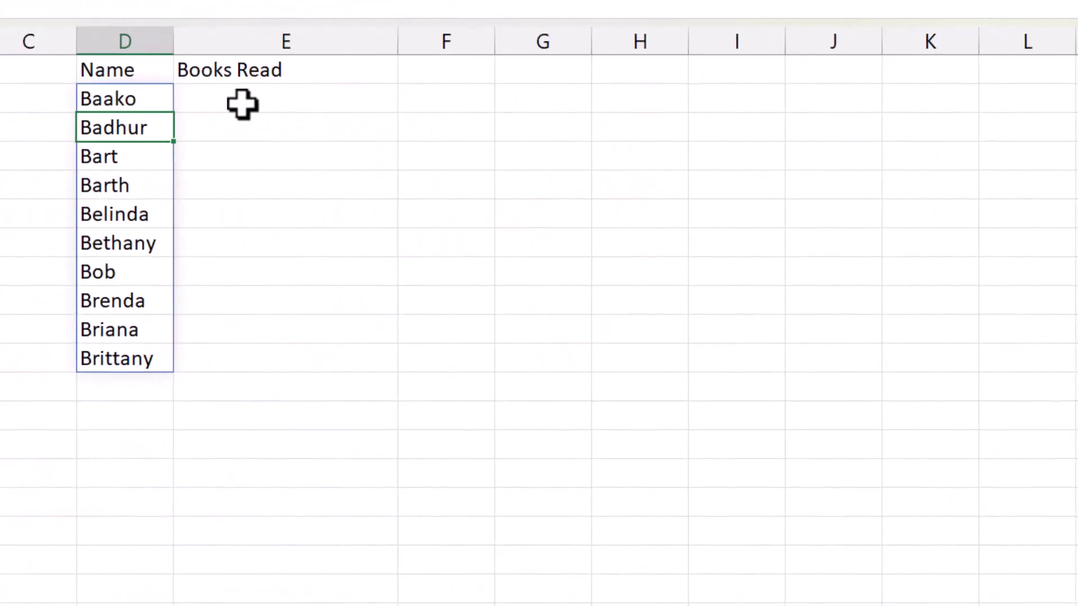
click(843, 112)
text(=tex)
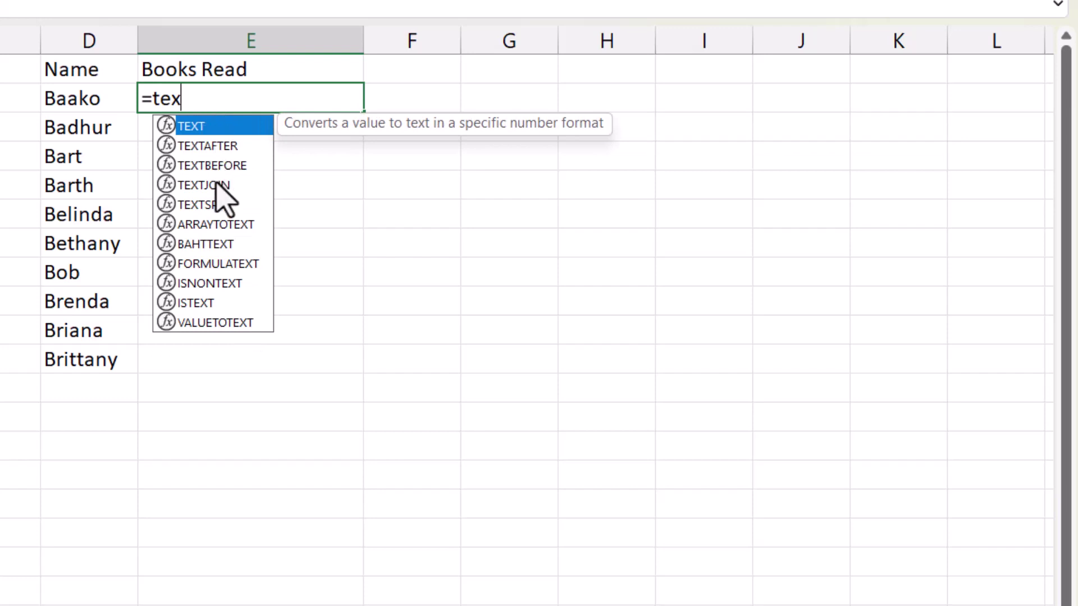
double_click(216, 184)
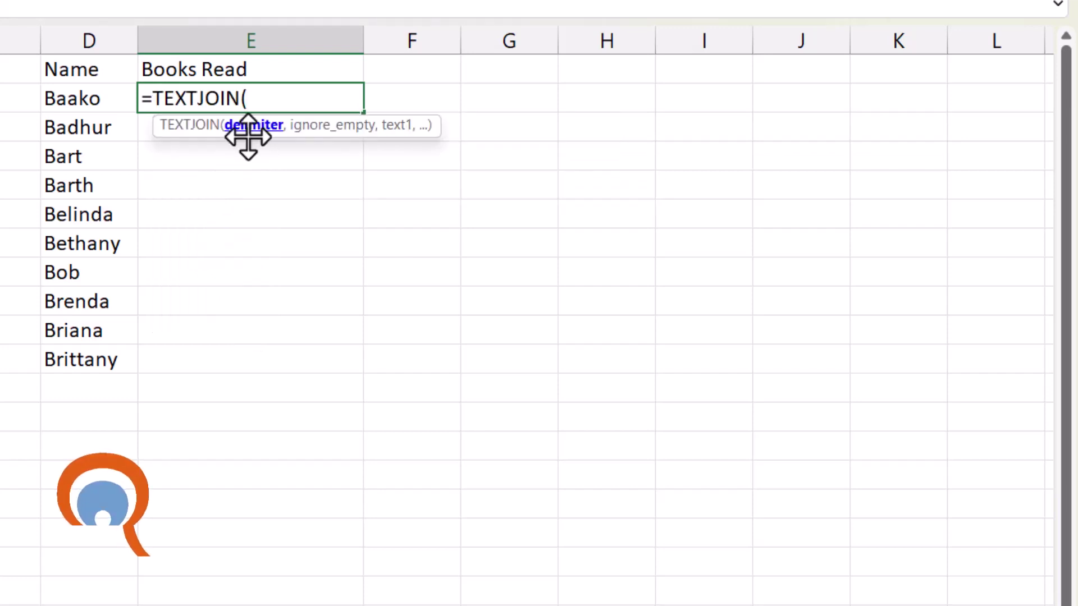
text(")
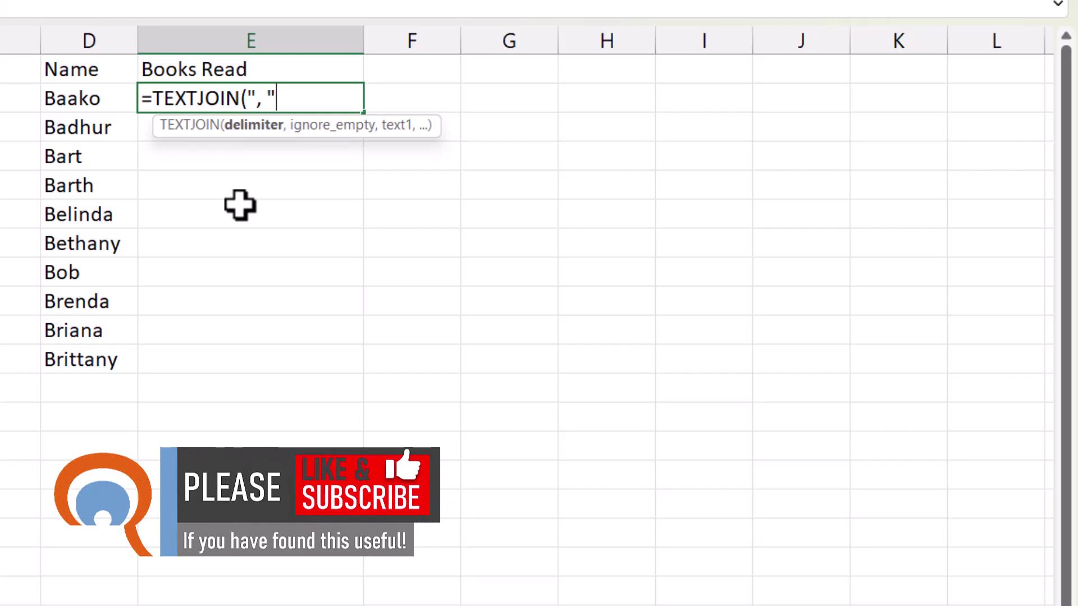
text(,)
double_click(300, 140)
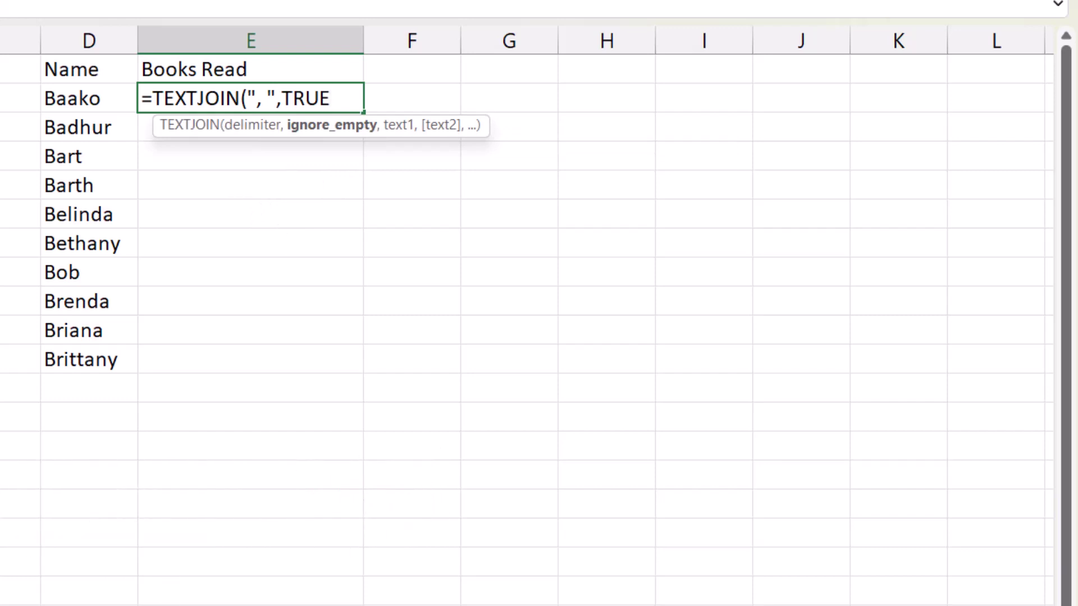
- Add the IF condition BooksRead[Name]=D2 to the TEXTJOIN formula
text(,)
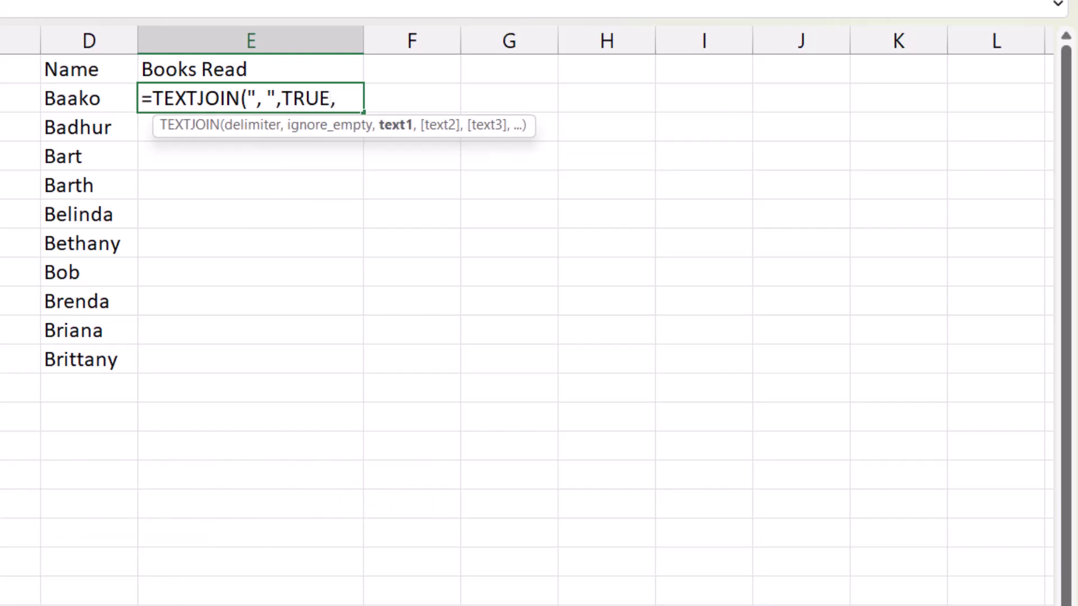
text(IF()
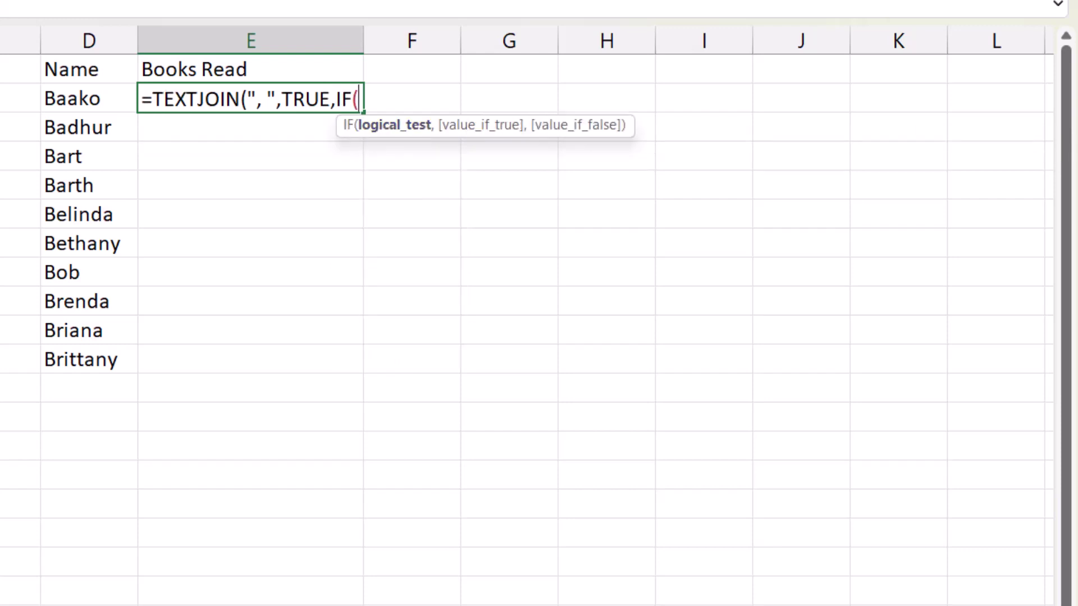
text(bo)
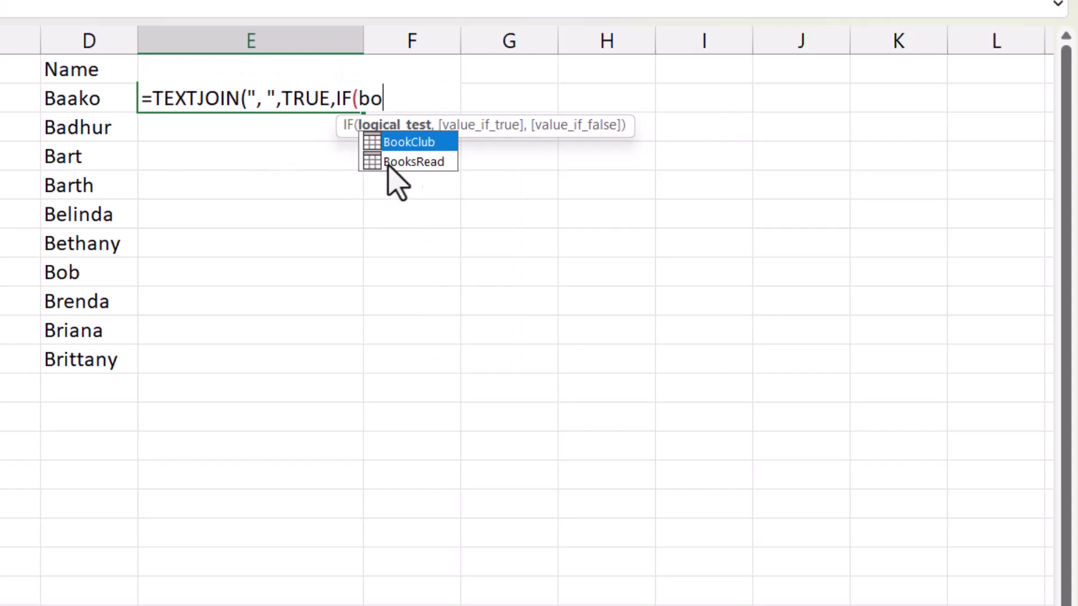
double_click(407, 162)
text([)
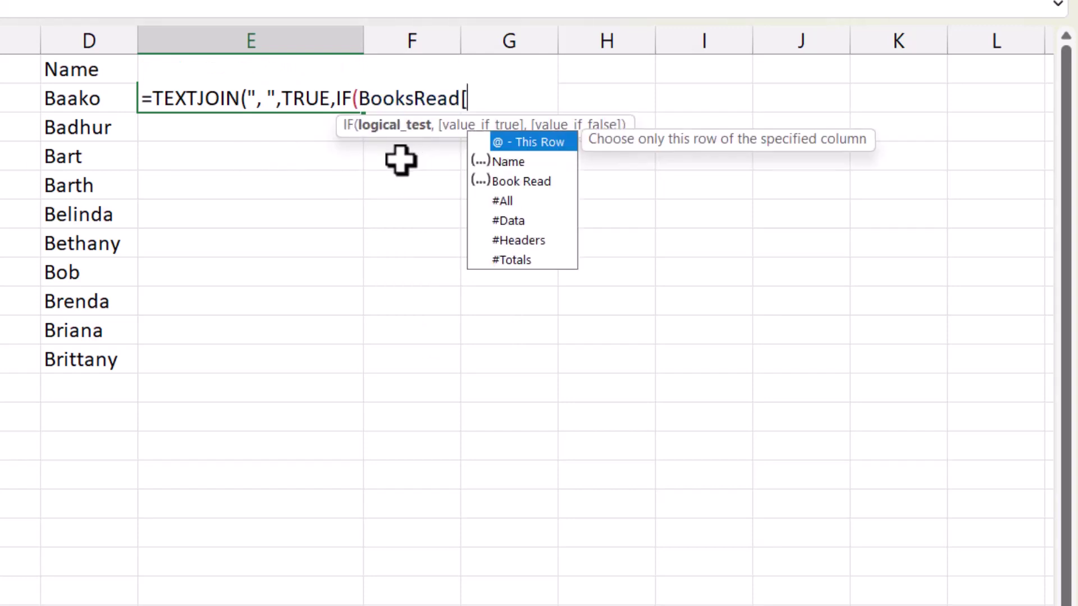
double_click(506, 162)
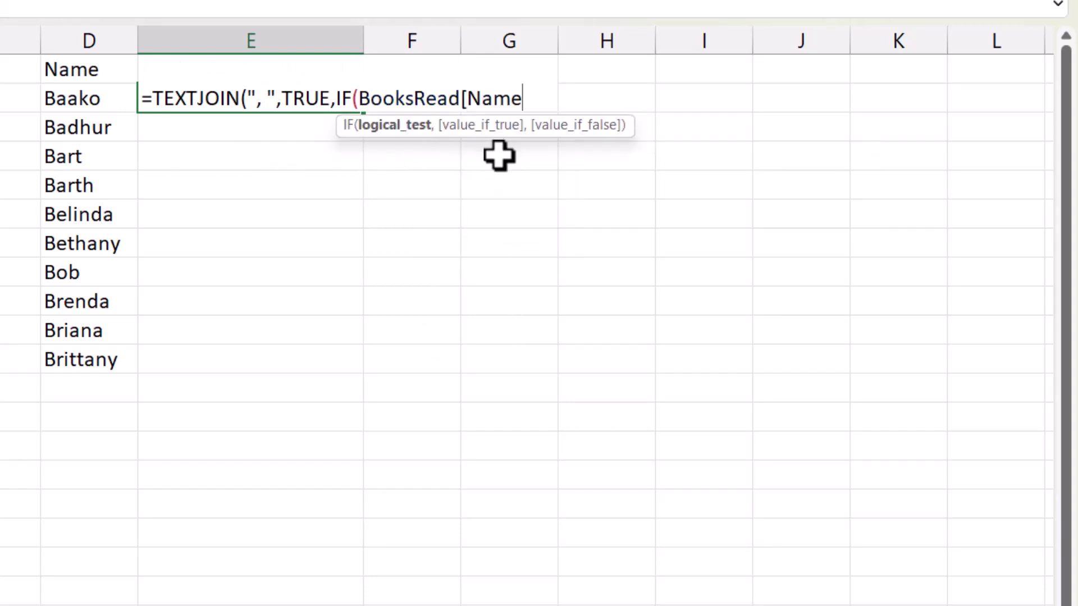
text(]=)
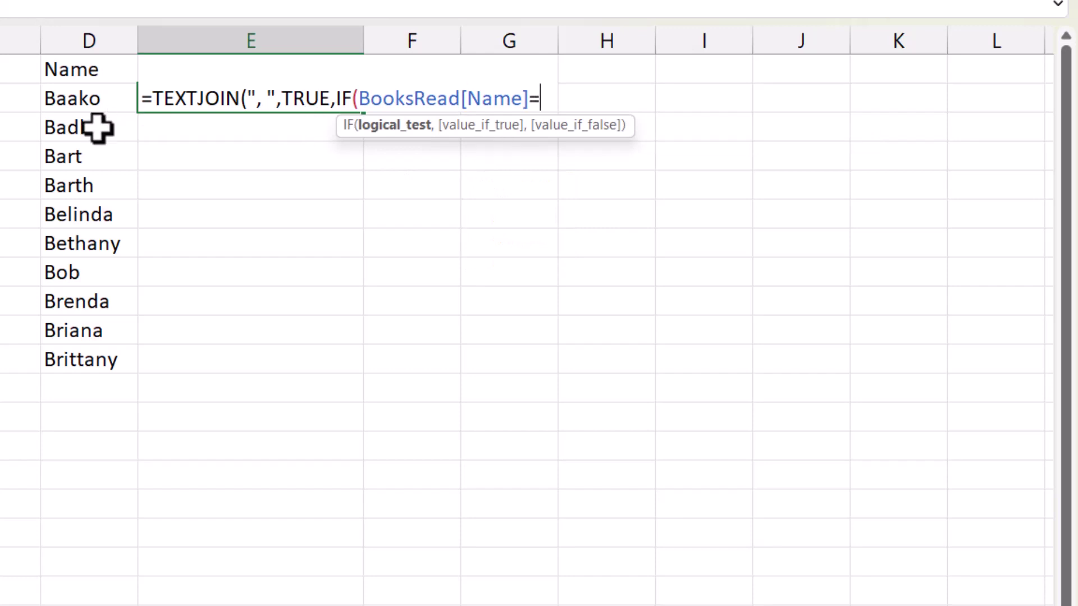
click(112, 97)
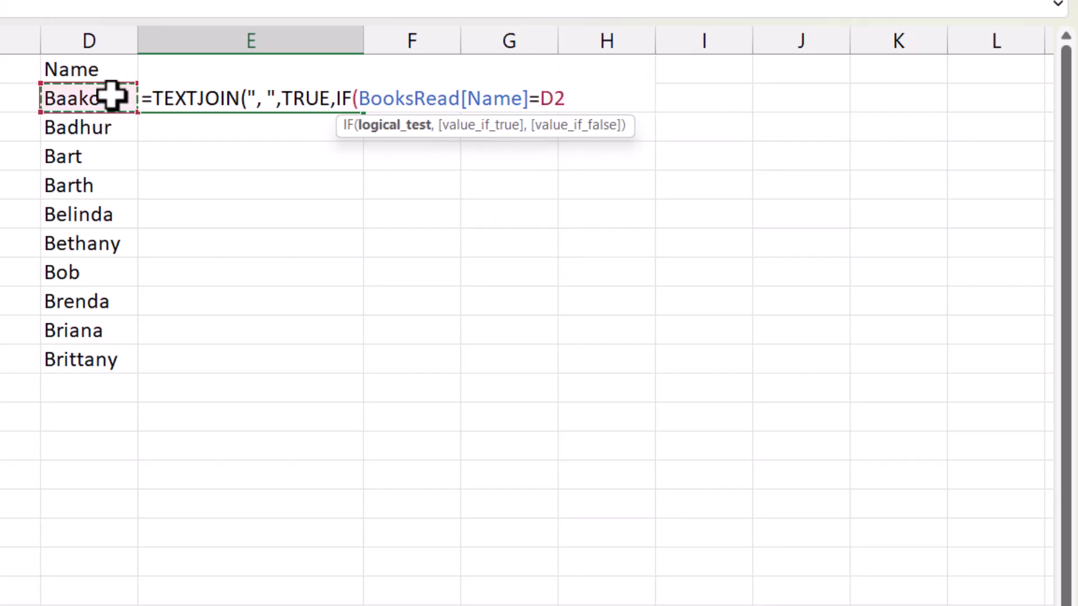
- Finish the IF with BooksRead[Book Read] as the result and "" otherwise, closing all brackets
text(,)
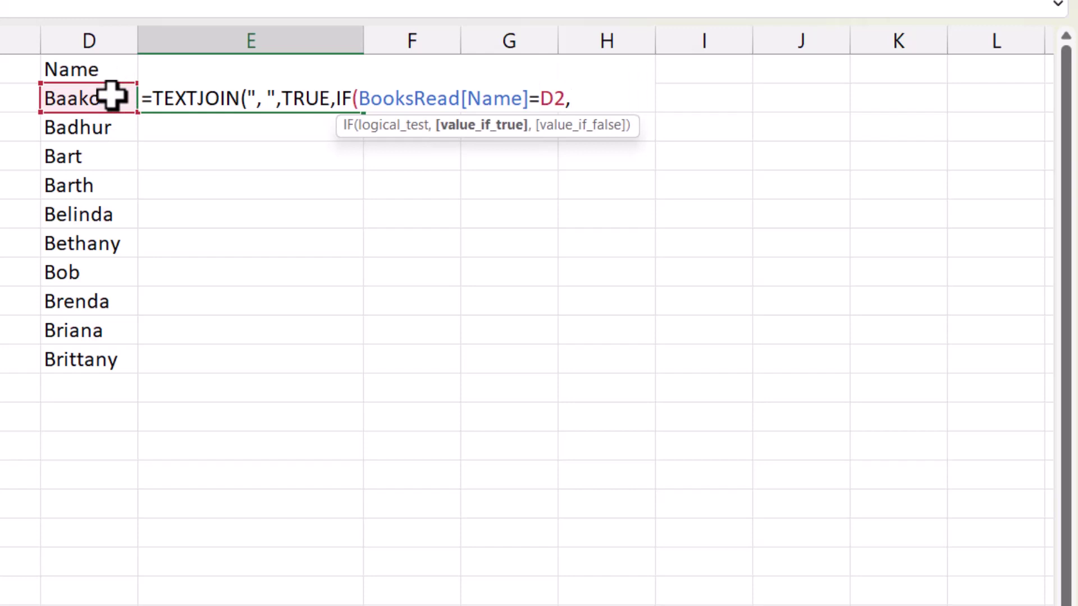
text(bo)
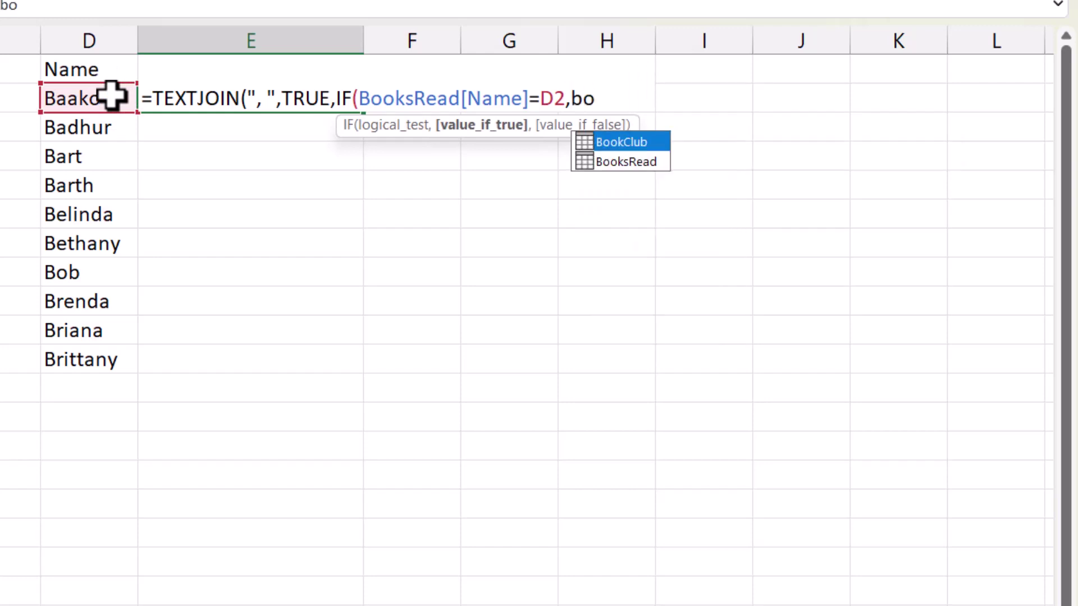
key(Down)
key(Tab)
text([)
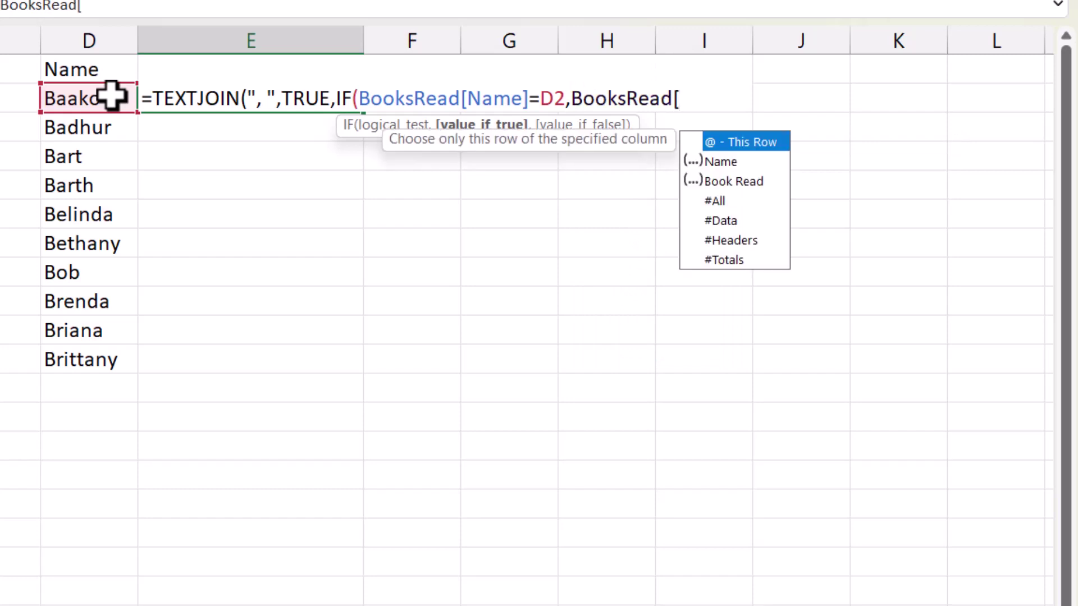
double_click(751, 181)
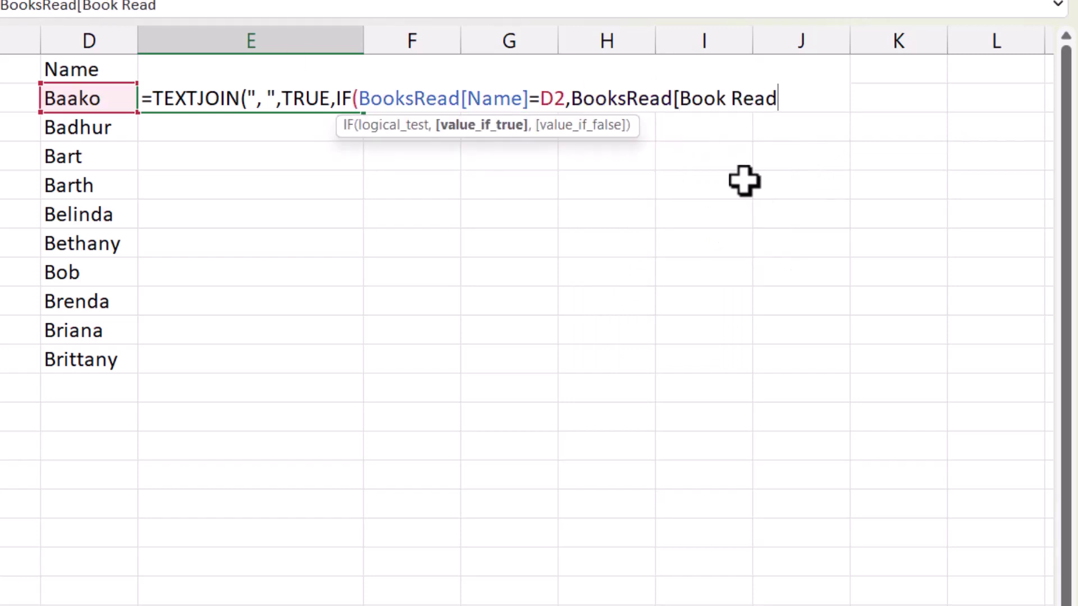
text(])
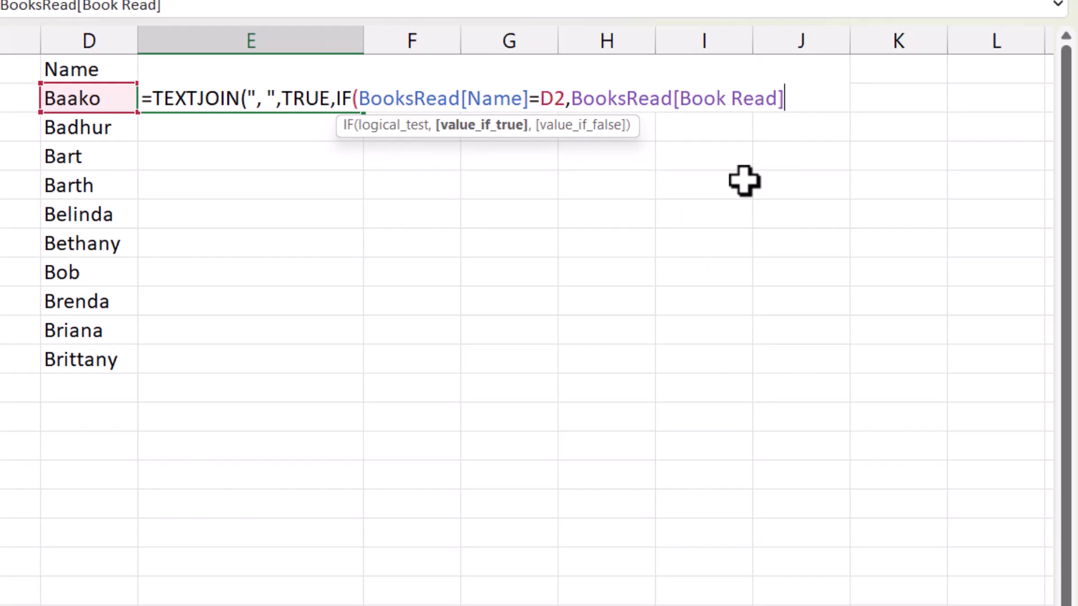
text(,)
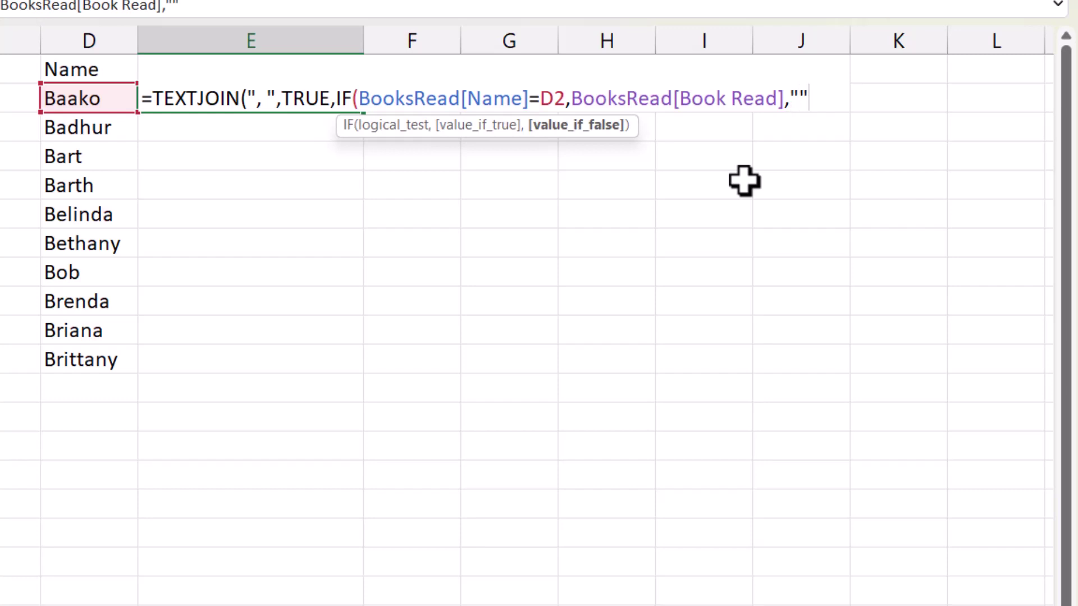
text("")))
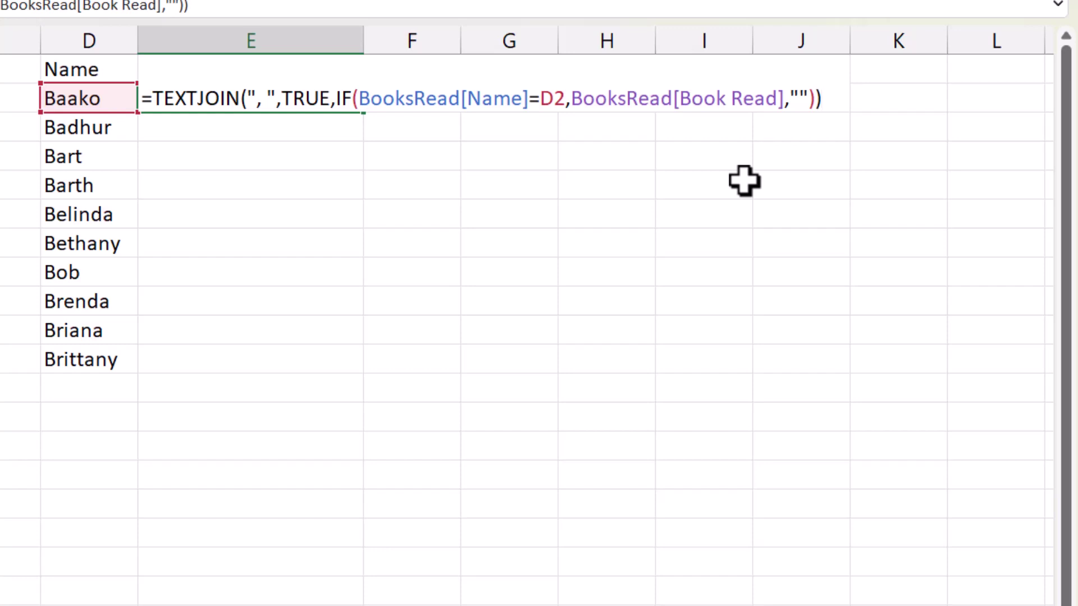
- Commit the E2 formula and fill it down through E11 for all ten names
key(Return)
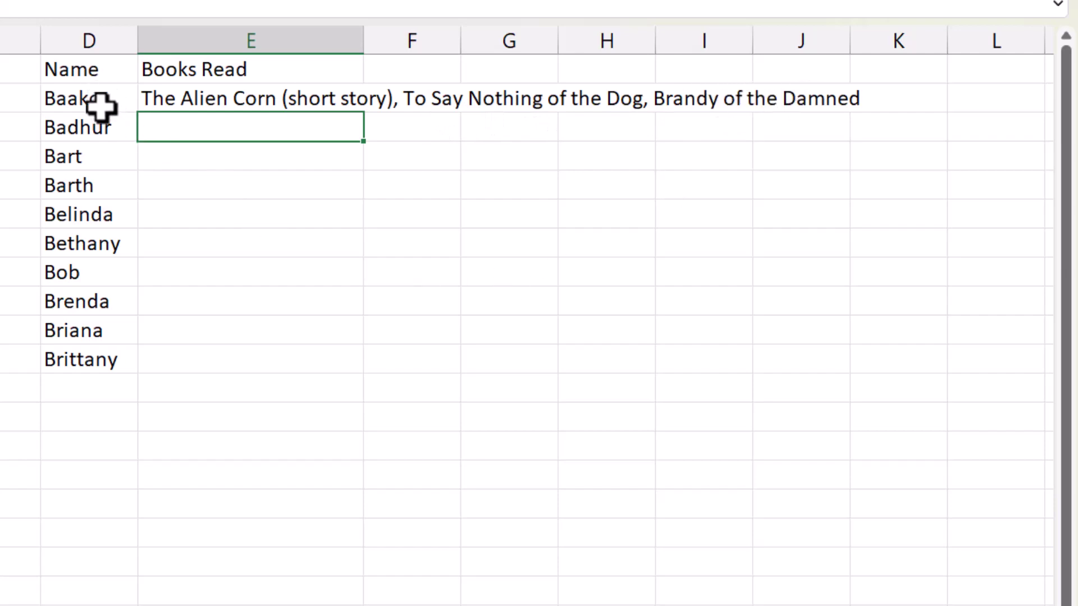
click(332, 96)
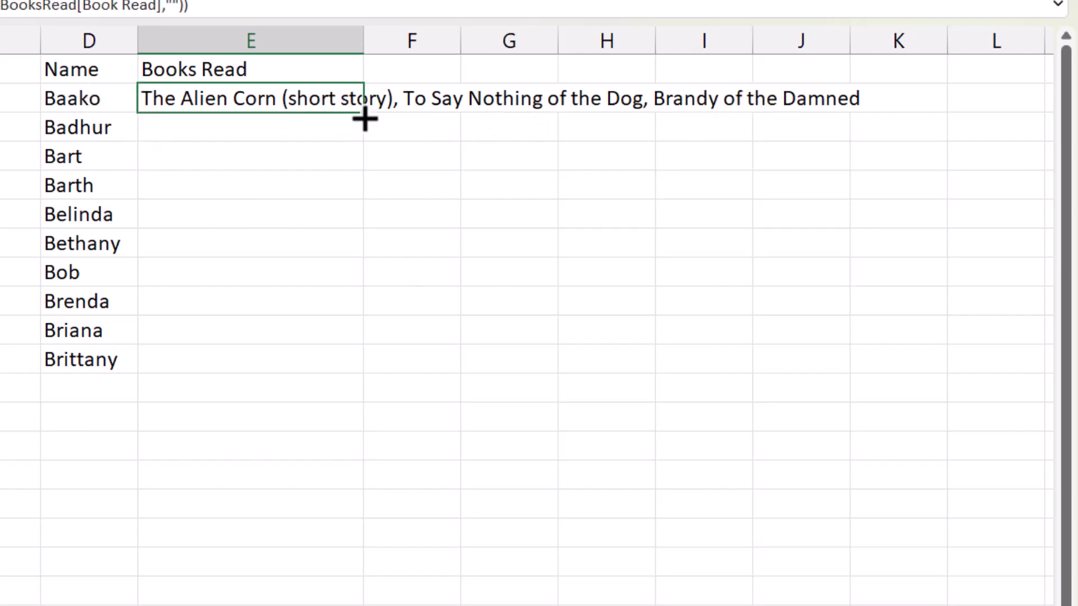
double_click(364, 113)
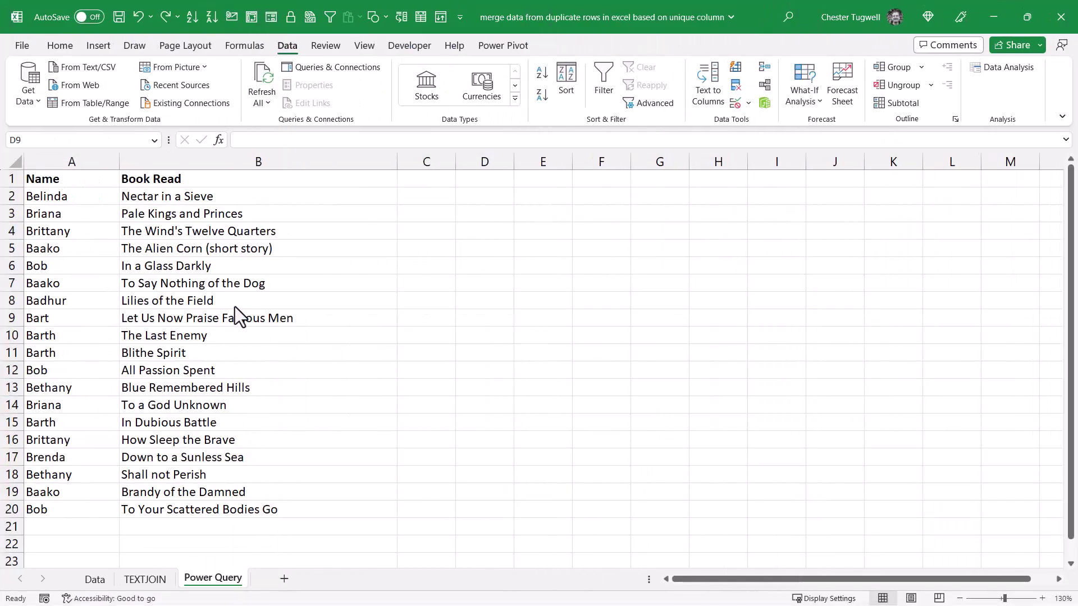
- Make the Power Query sheet's A1:B20 list a headed table and load it into Power Query Editor
click(543, 266)
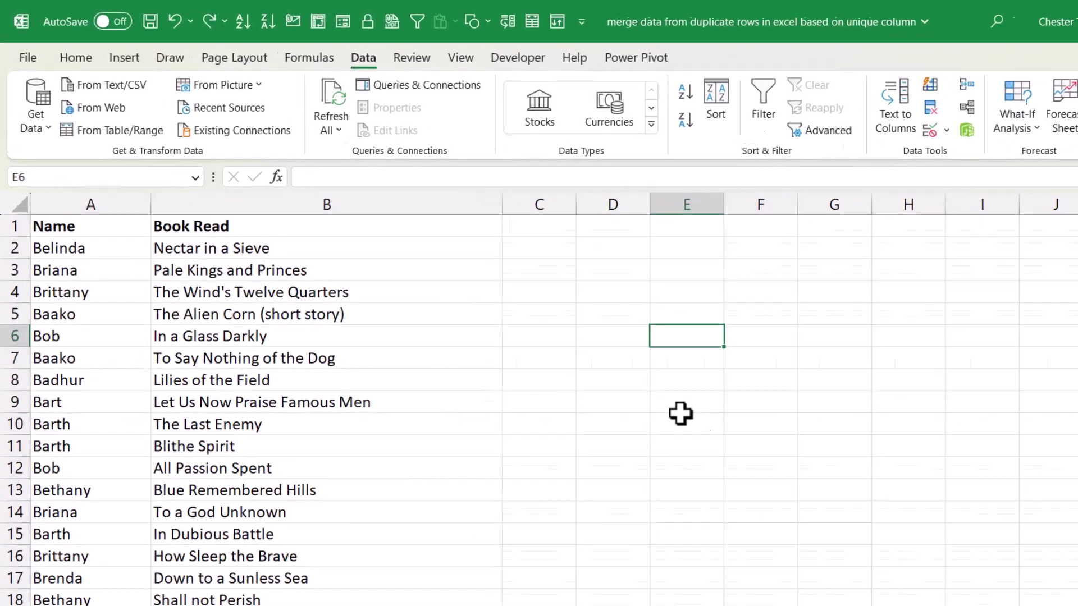
click(162, 340)
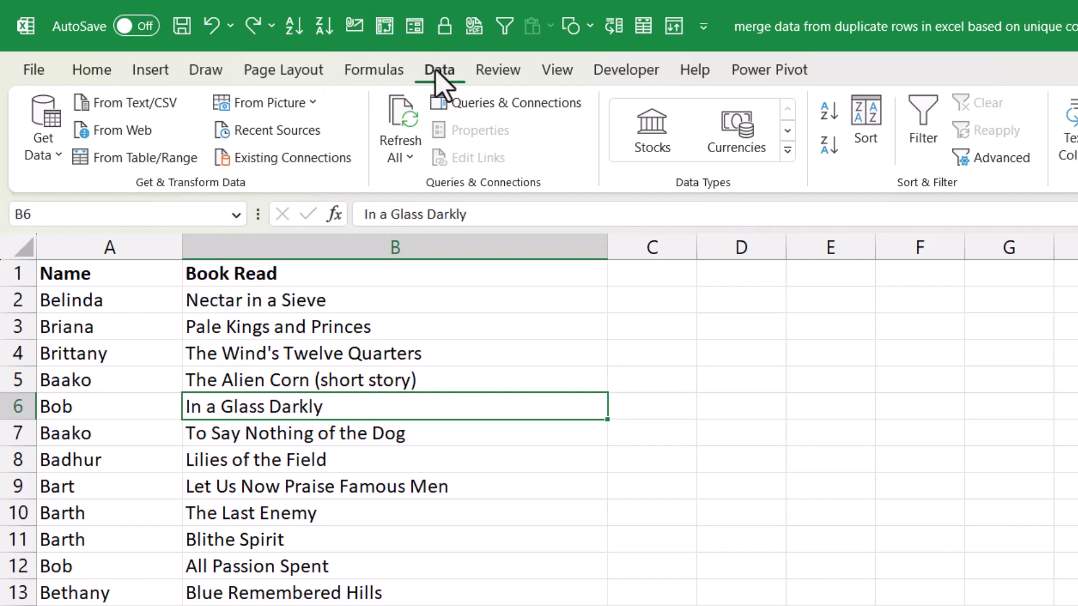
click(119, 160)
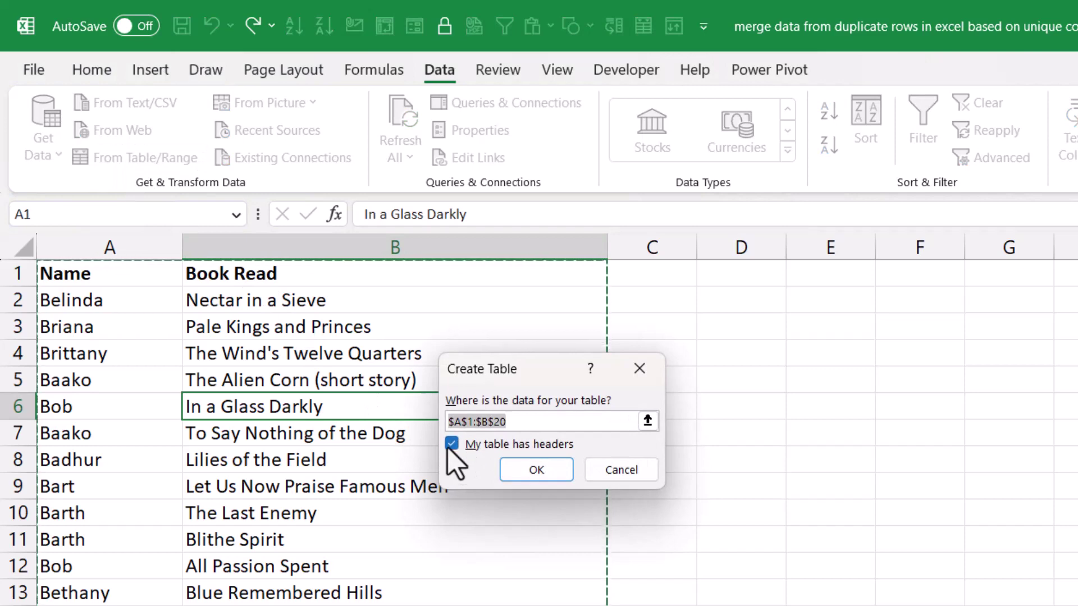
click(536, 471)
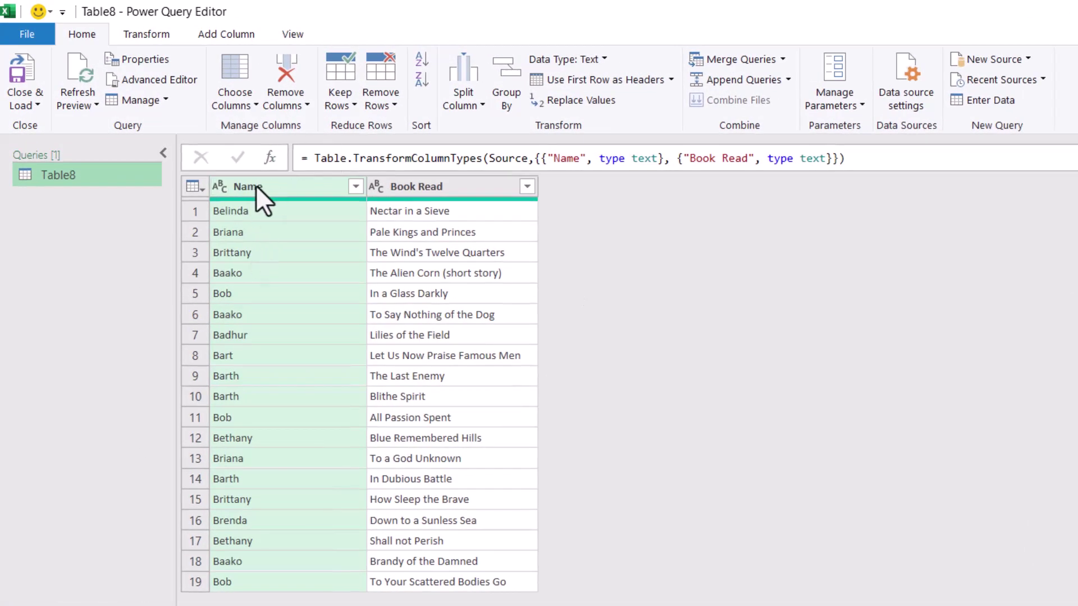
- Group rows by Name into a new Books Read column set to Sum of the Book Read column
click(150, 39)
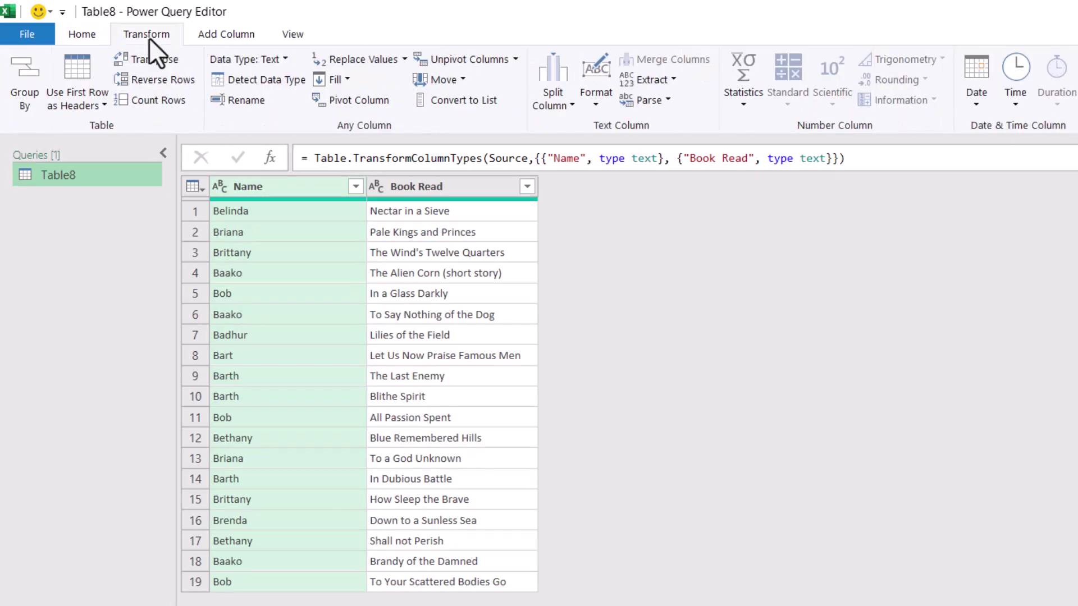
click(33, 84)
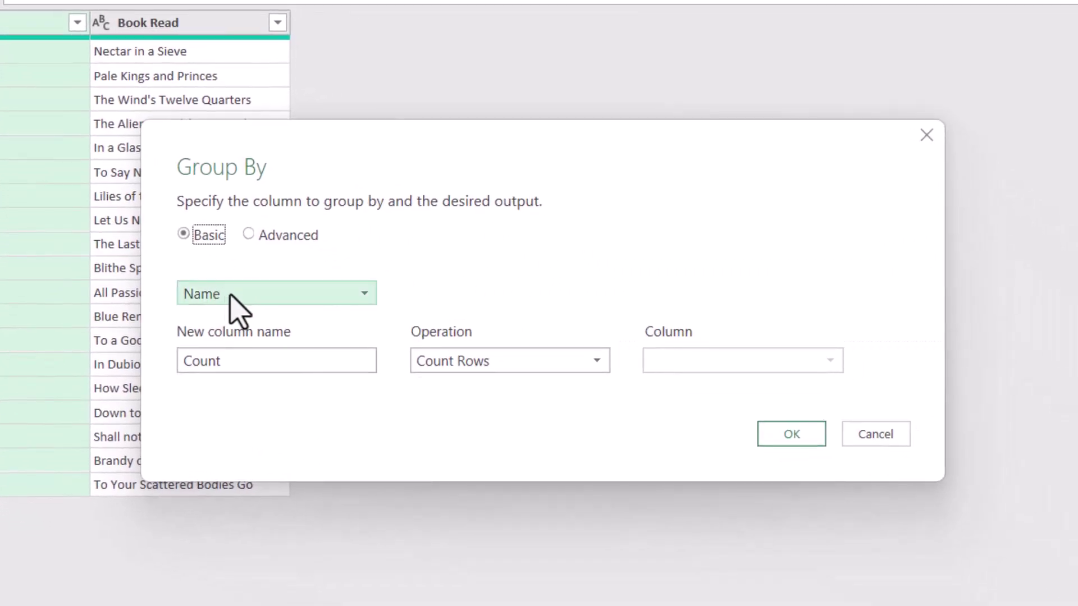
double_click(224, 362)
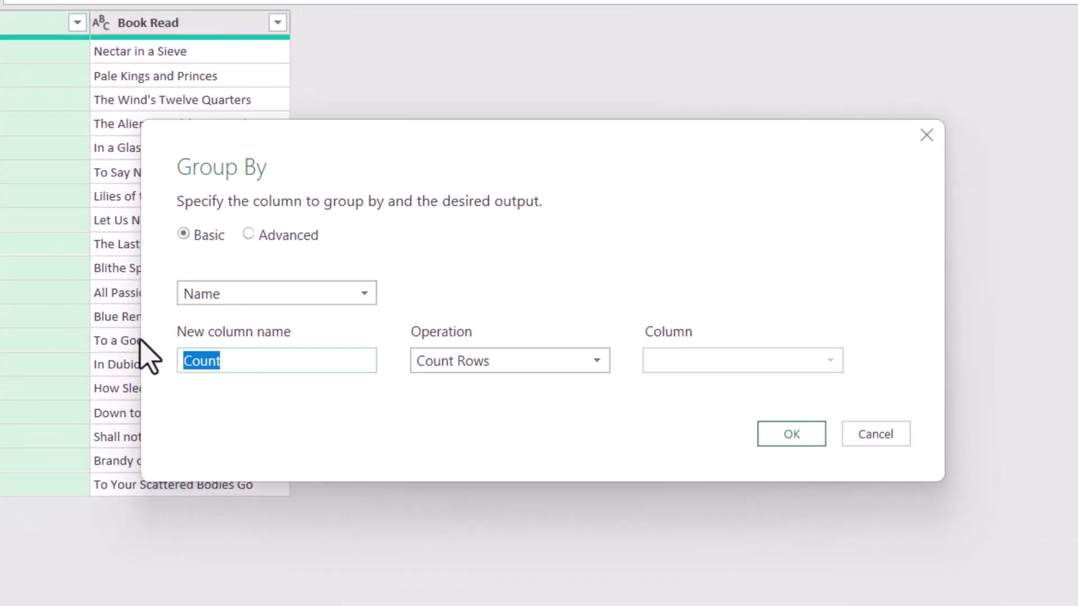
text(Boo)
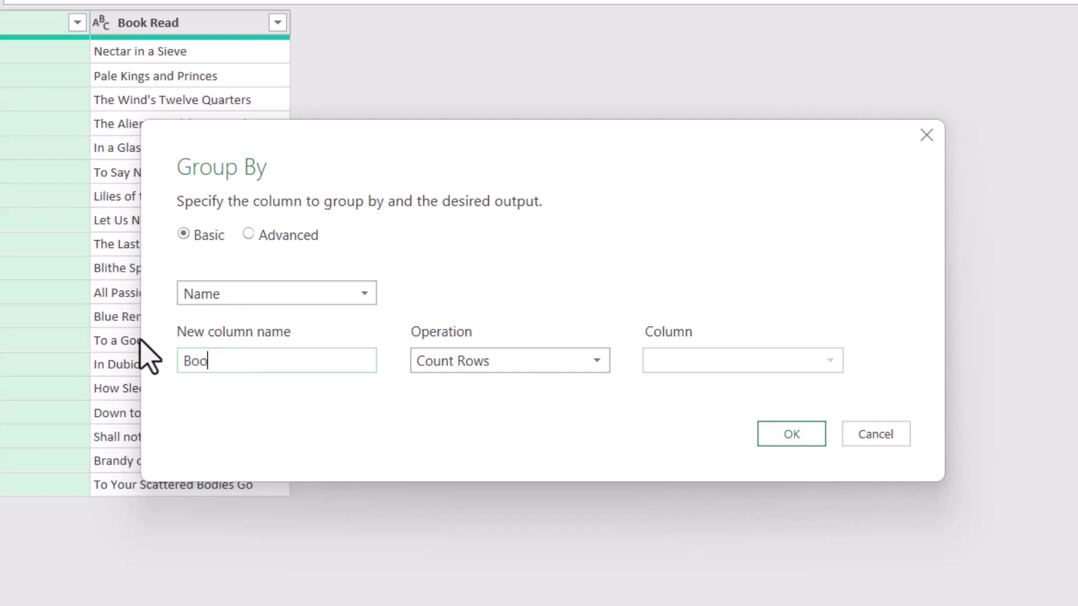
text(ks)
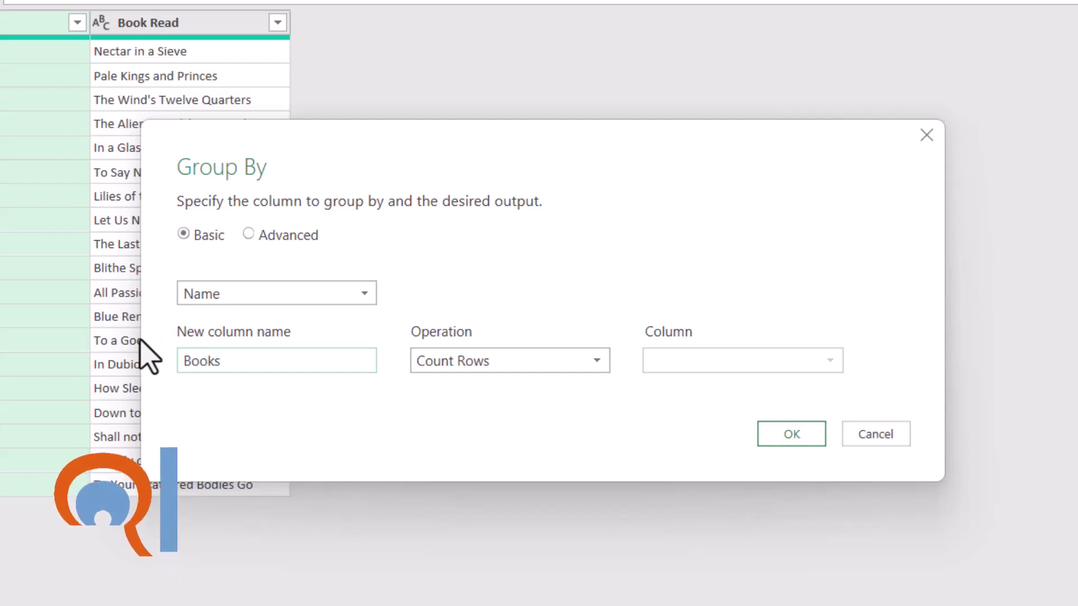
text( Read)
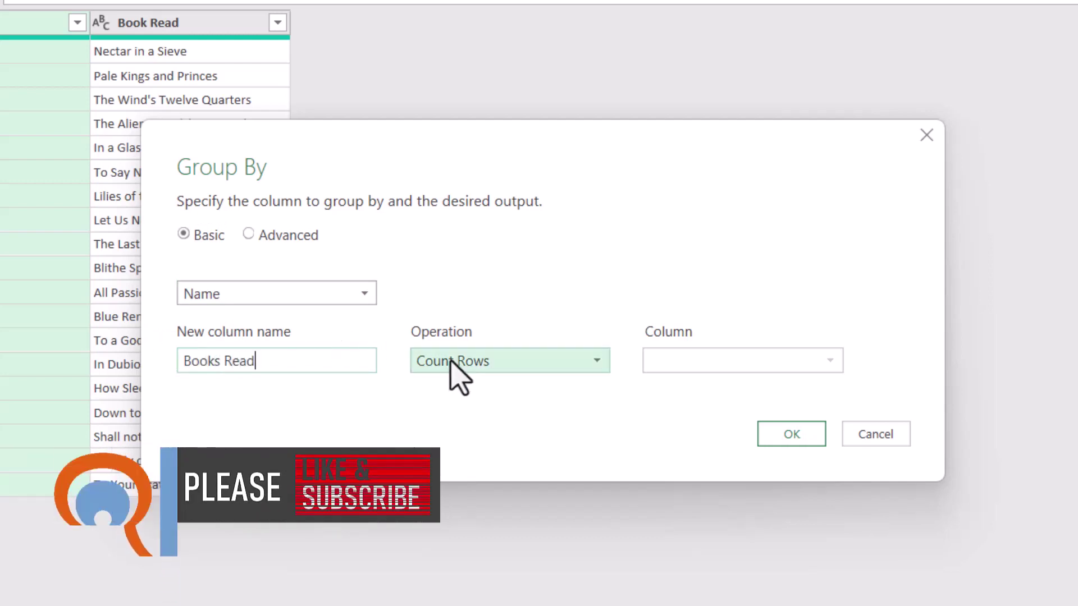
click(451, 362)
click(445, 387)
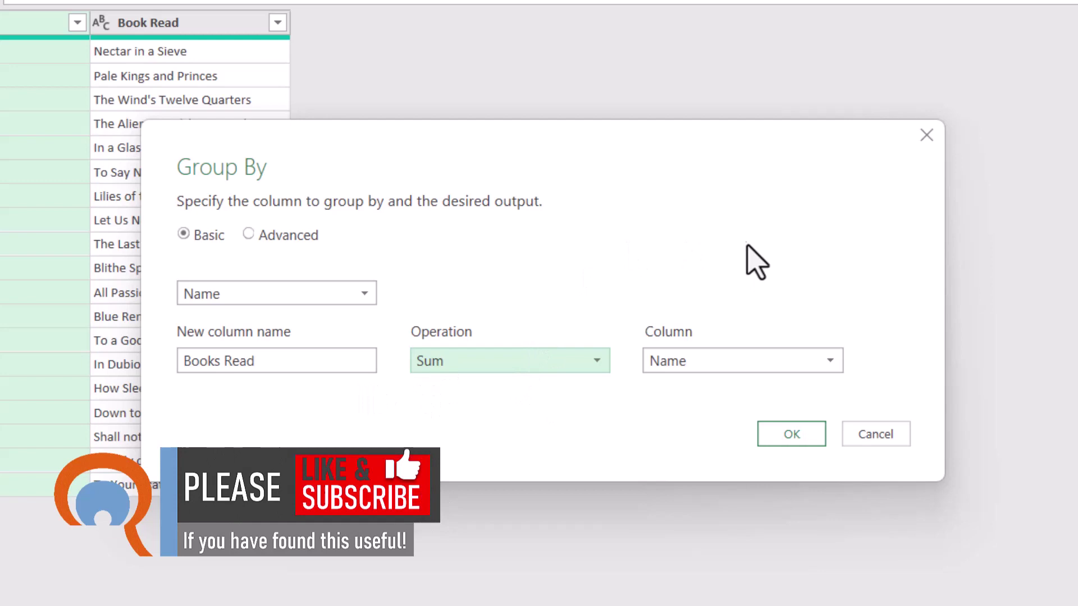
click(770, 366)
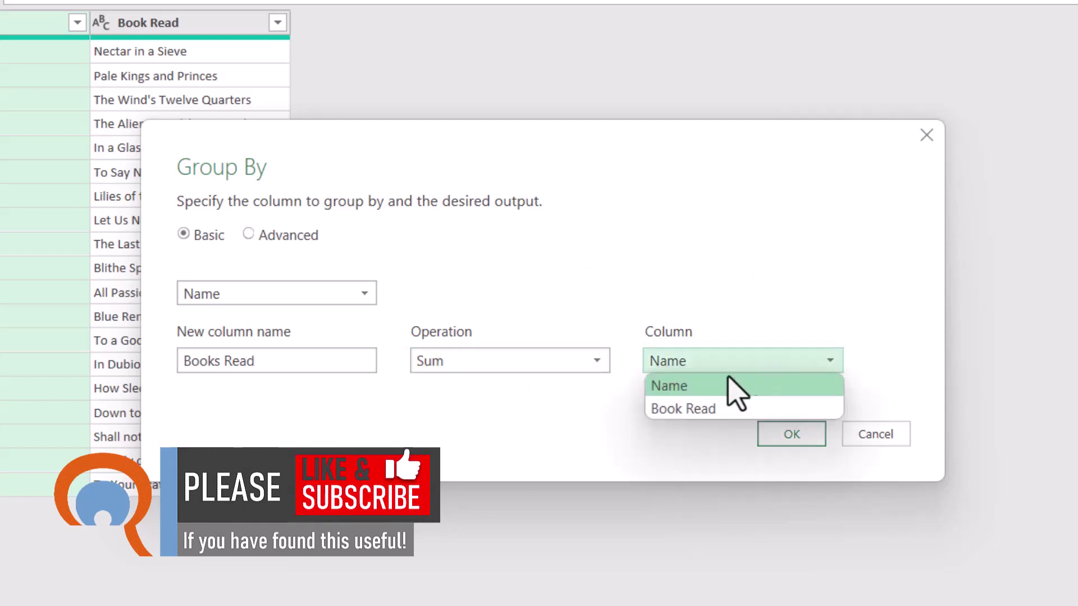
click(676, 412)
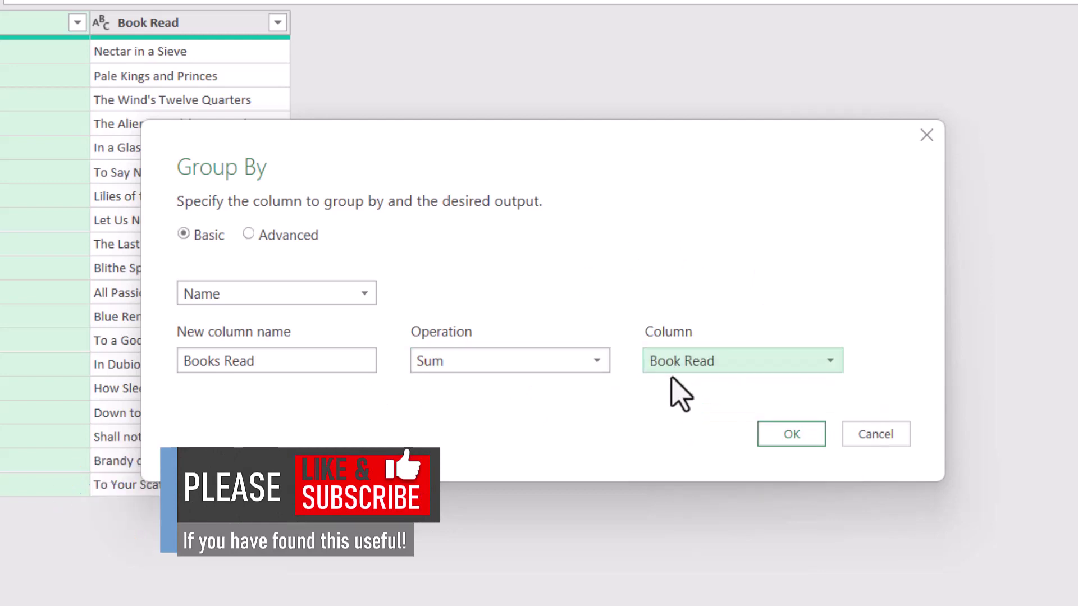
- Apply the grouping, then replace List.Sum with Text.Combine using a ", " separator in the formula
click(807, 432)
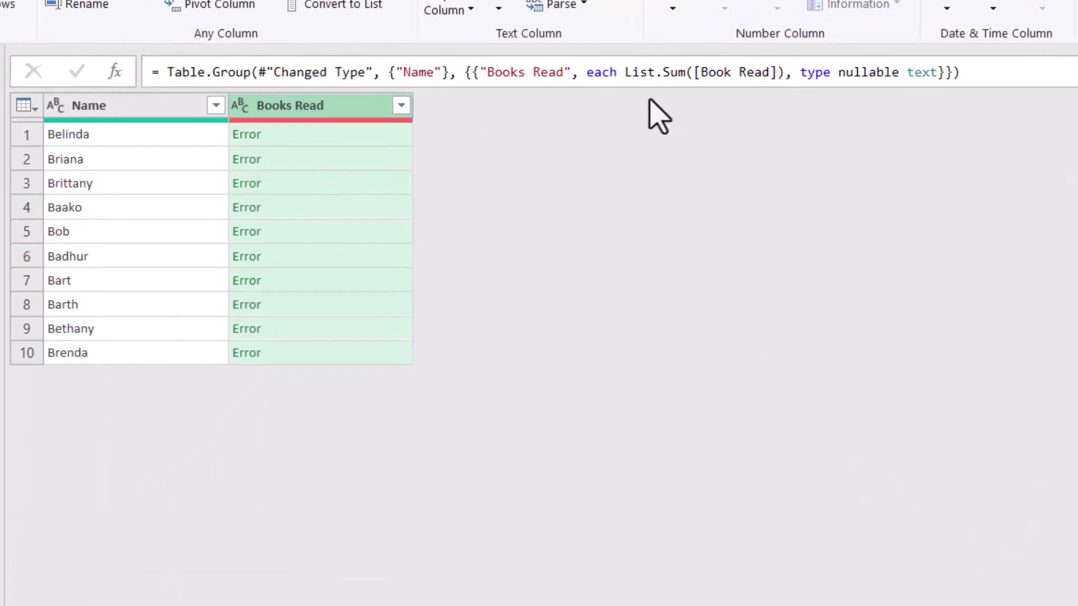
drag(625, 72, 688, 73)
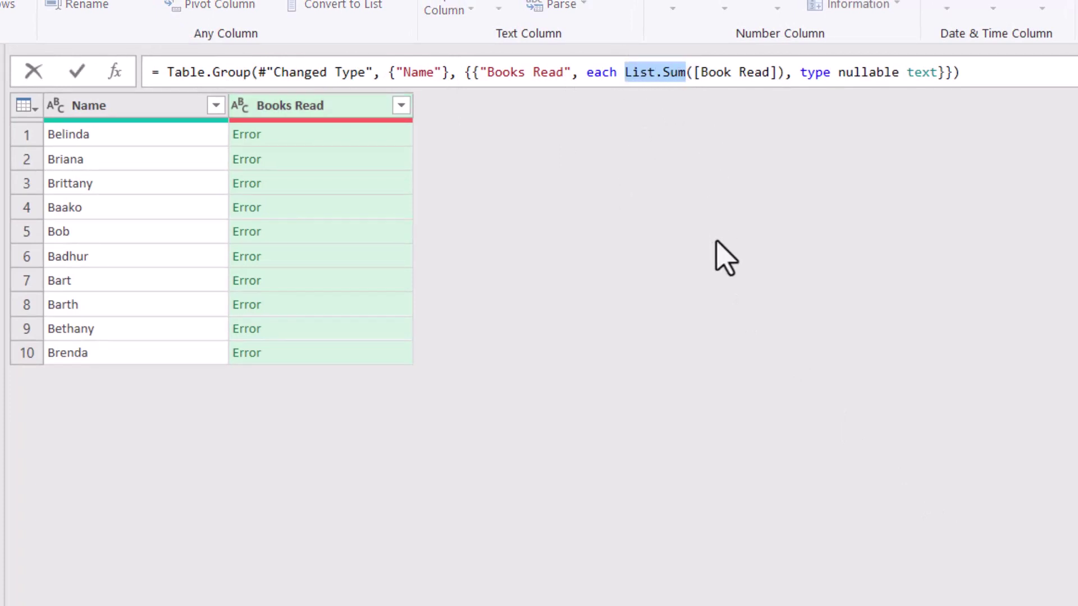
text(Text.)
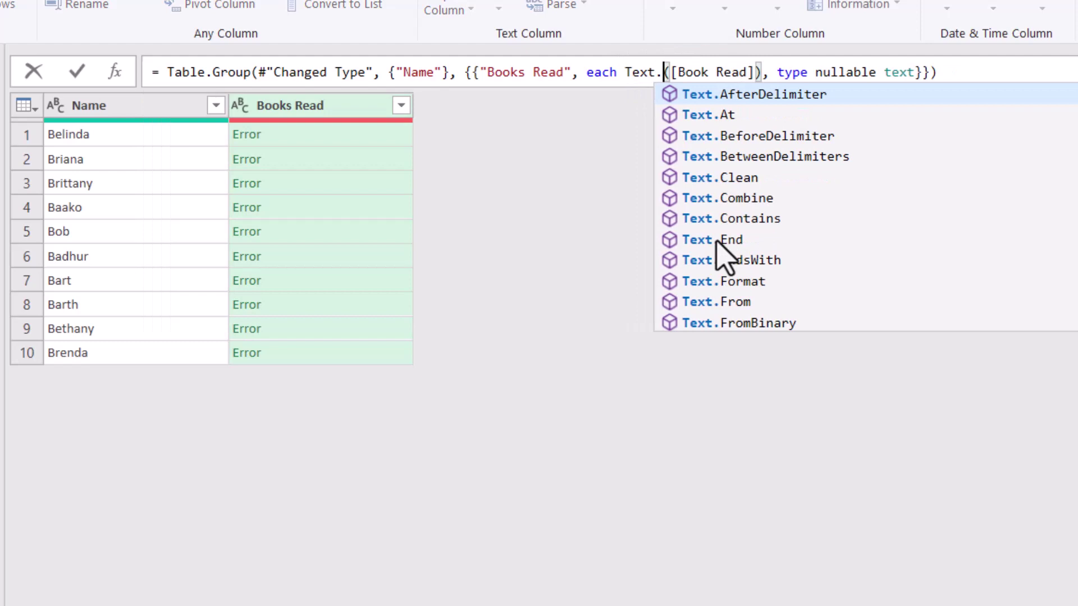
click(730, 199)
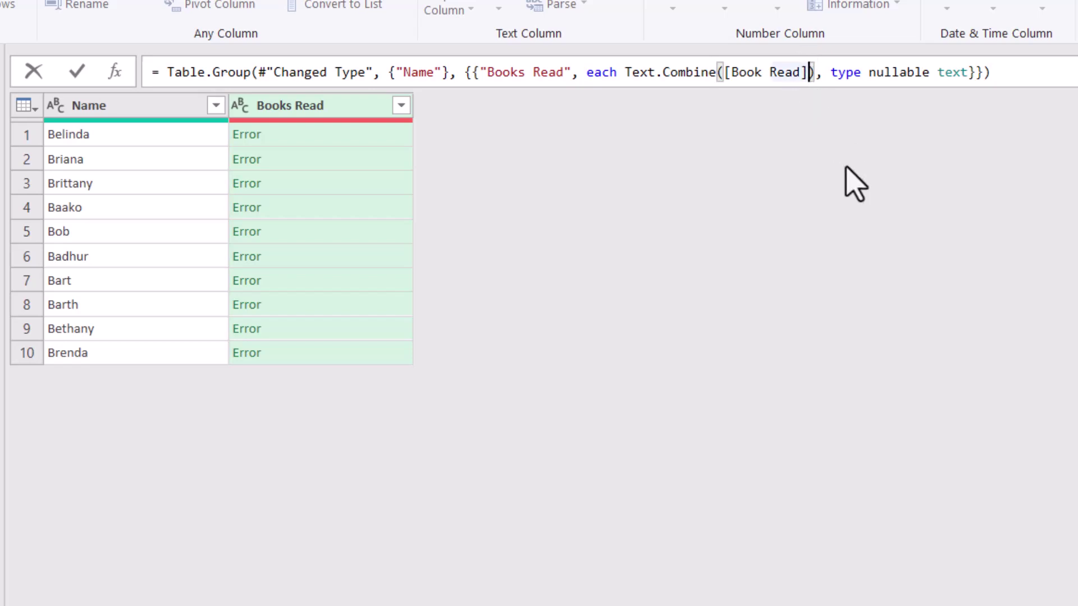
text(,)
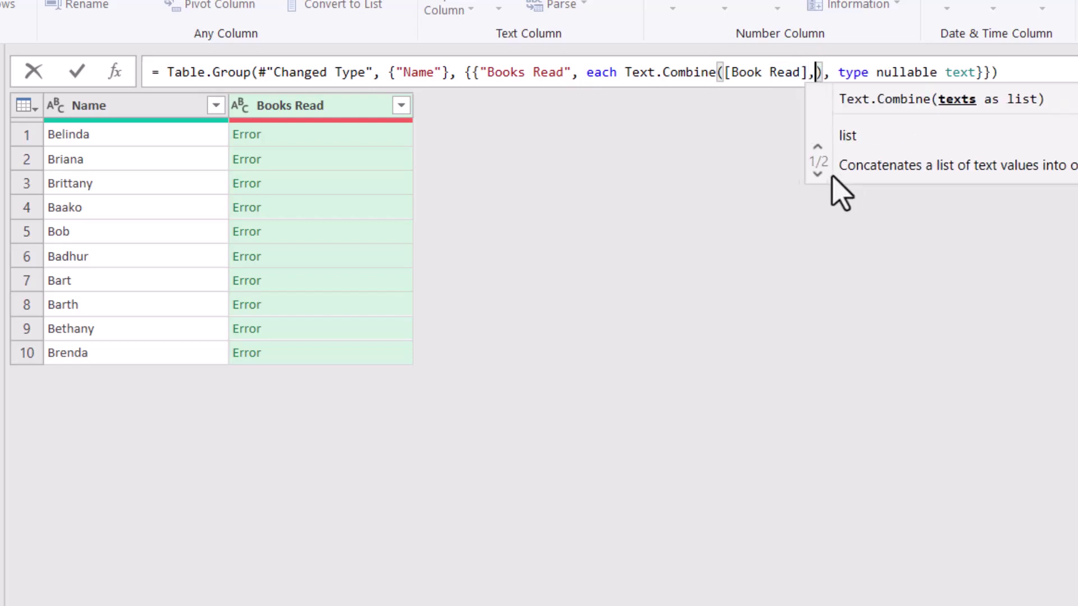
text(")
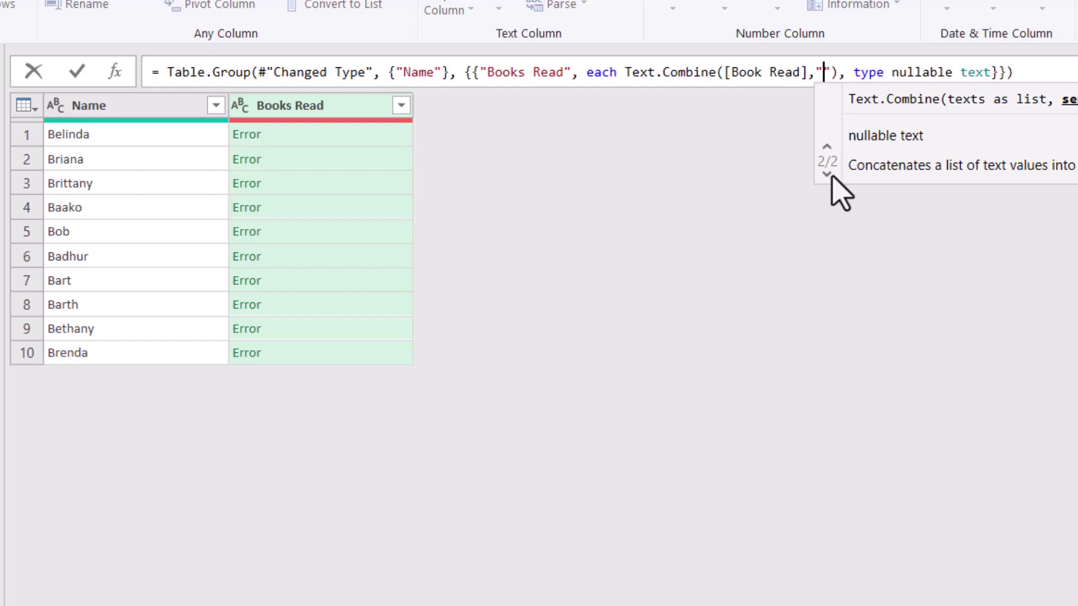
text(,)
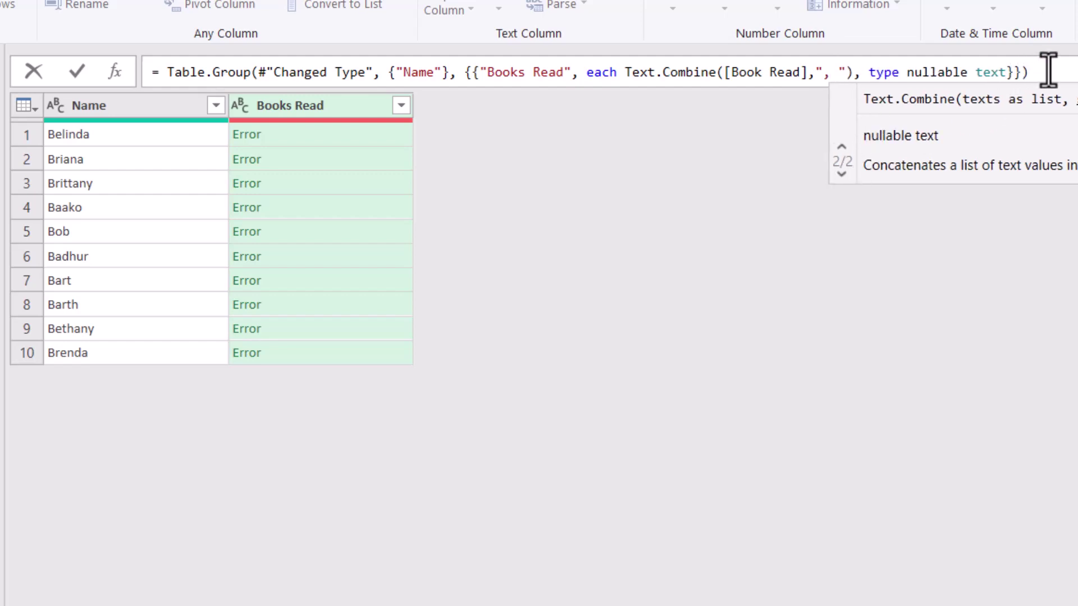
click(1048, 71)
key(Return)
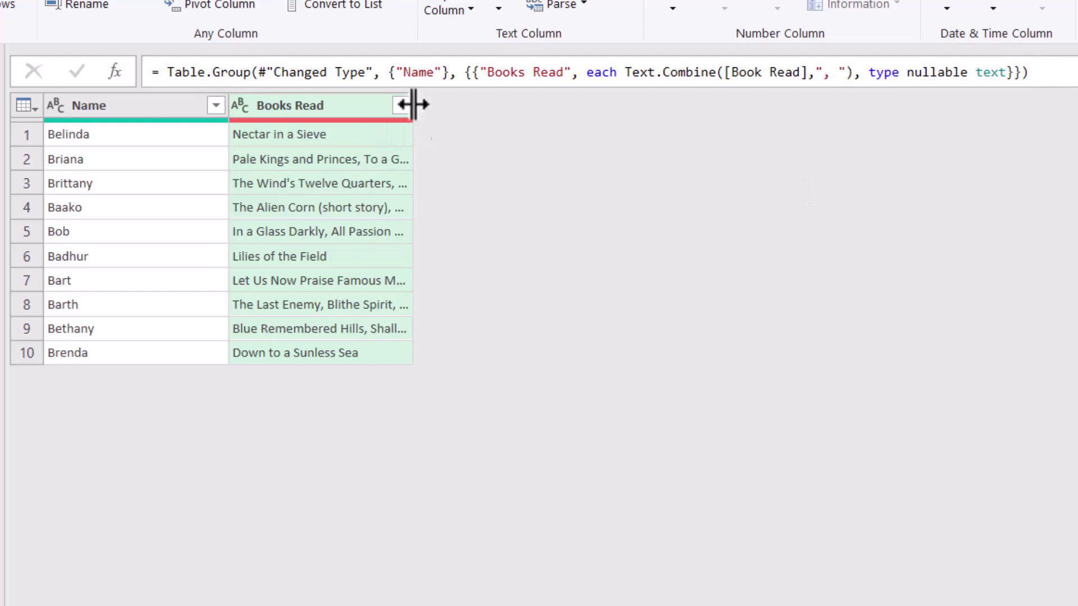
- Widen the Books Read column and Close & Load the query into a new Table8 sheet
drag(416, 104, 648, 119)
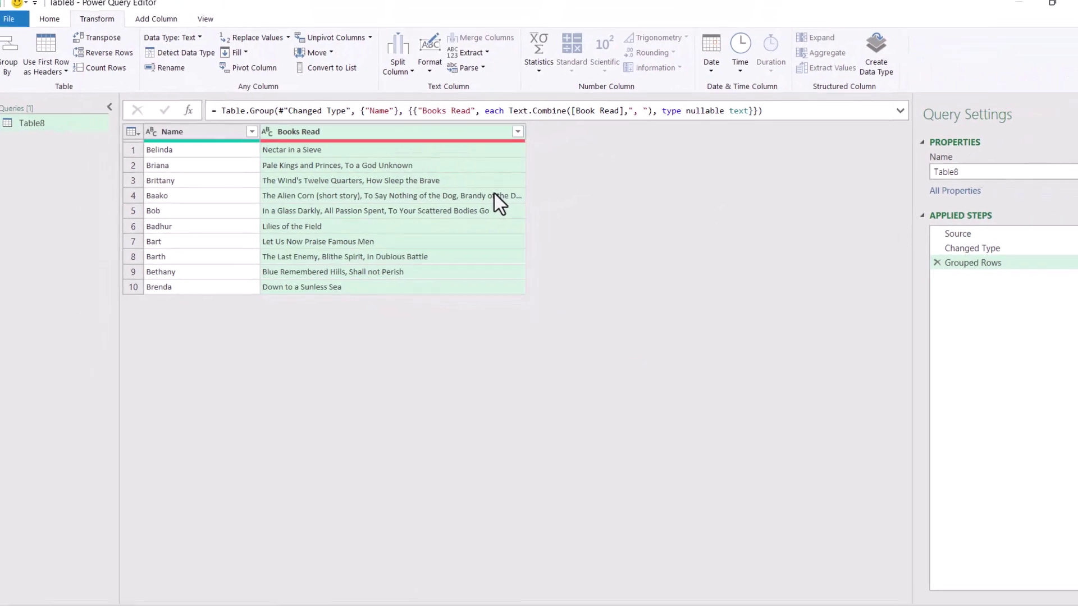
click(58, 24)
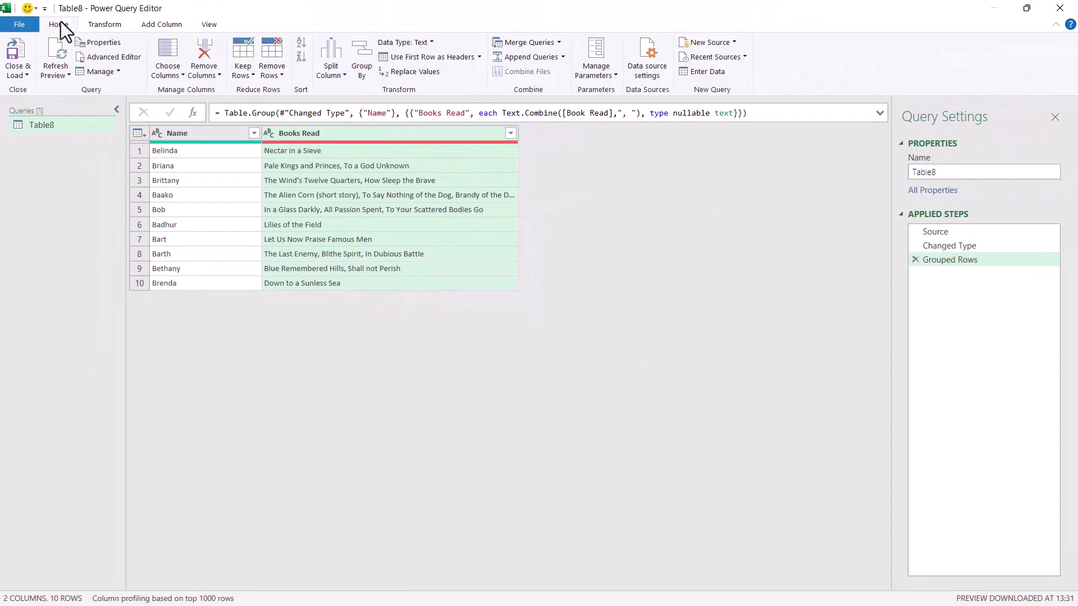
click(19, 48)
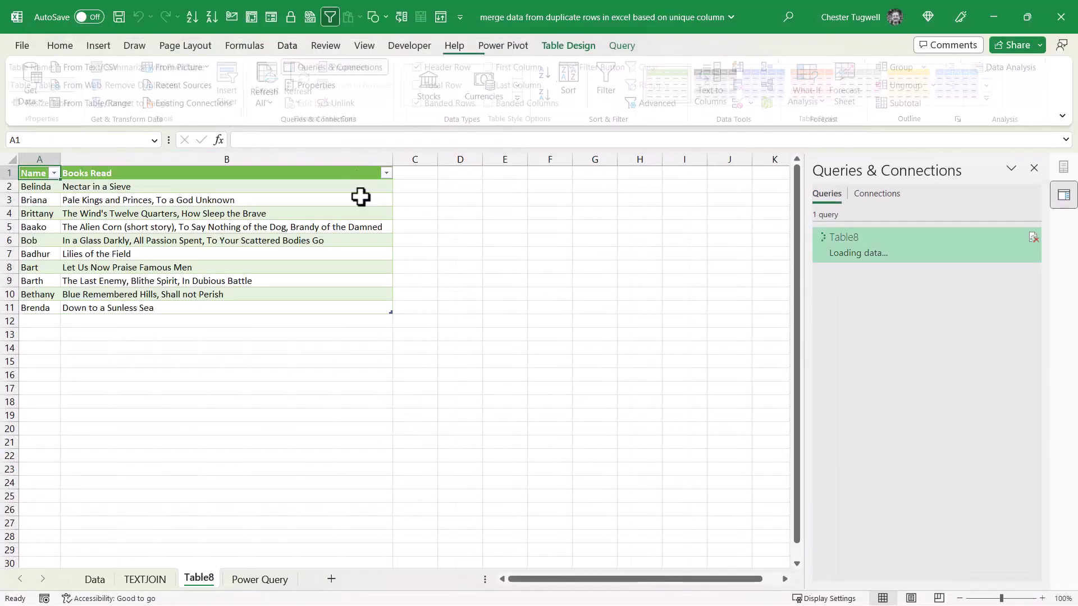